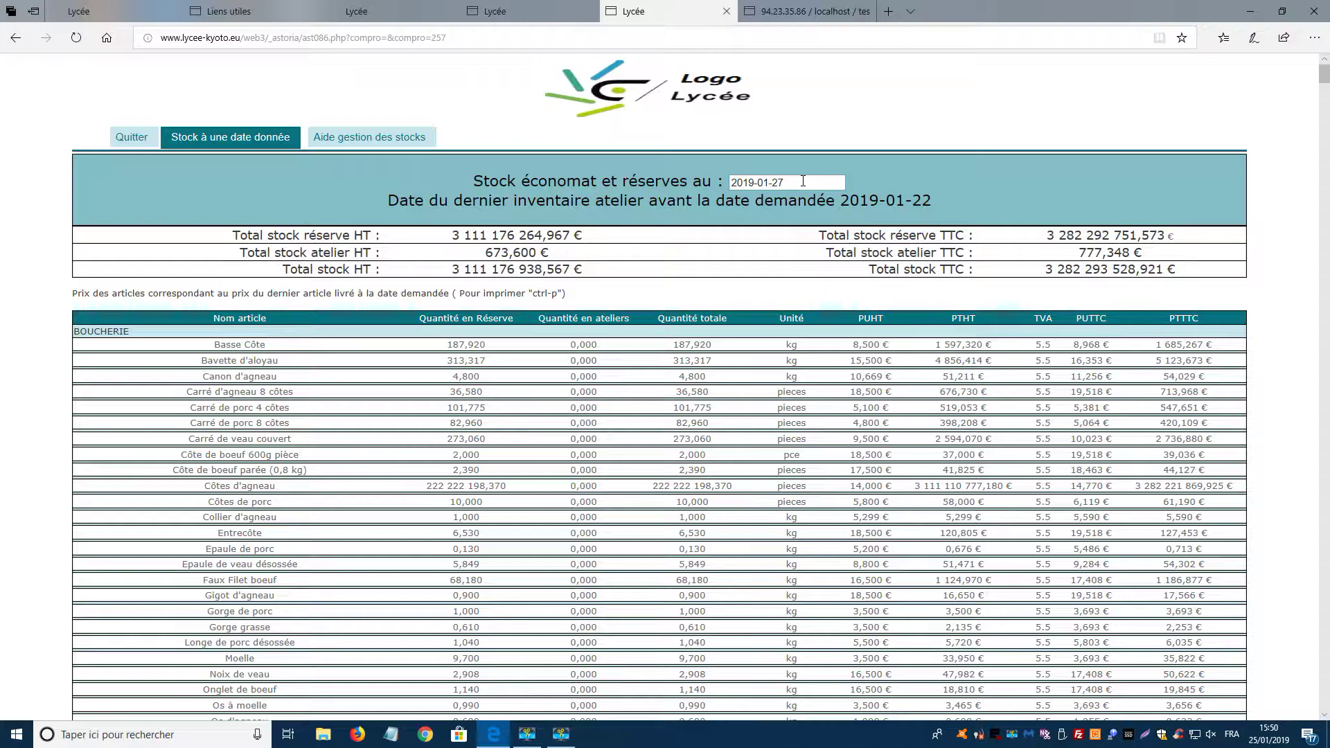
# Check the calendar of the date field for the "Stock économat et réserves au" report, keeping its date
pyautogui.click(803, 181)
pyautogui.click(841, 168)
pyautogui.click(804, 182)
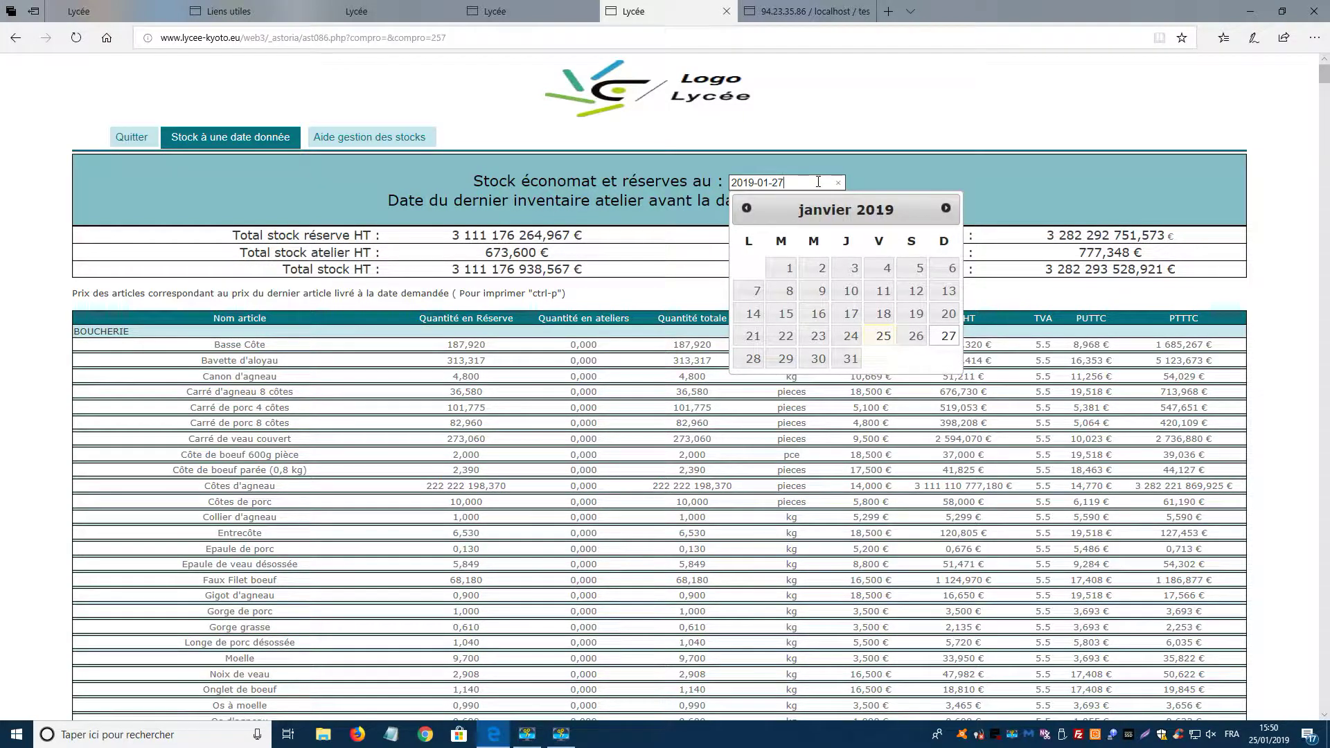
pyautogui.click(882, 173)
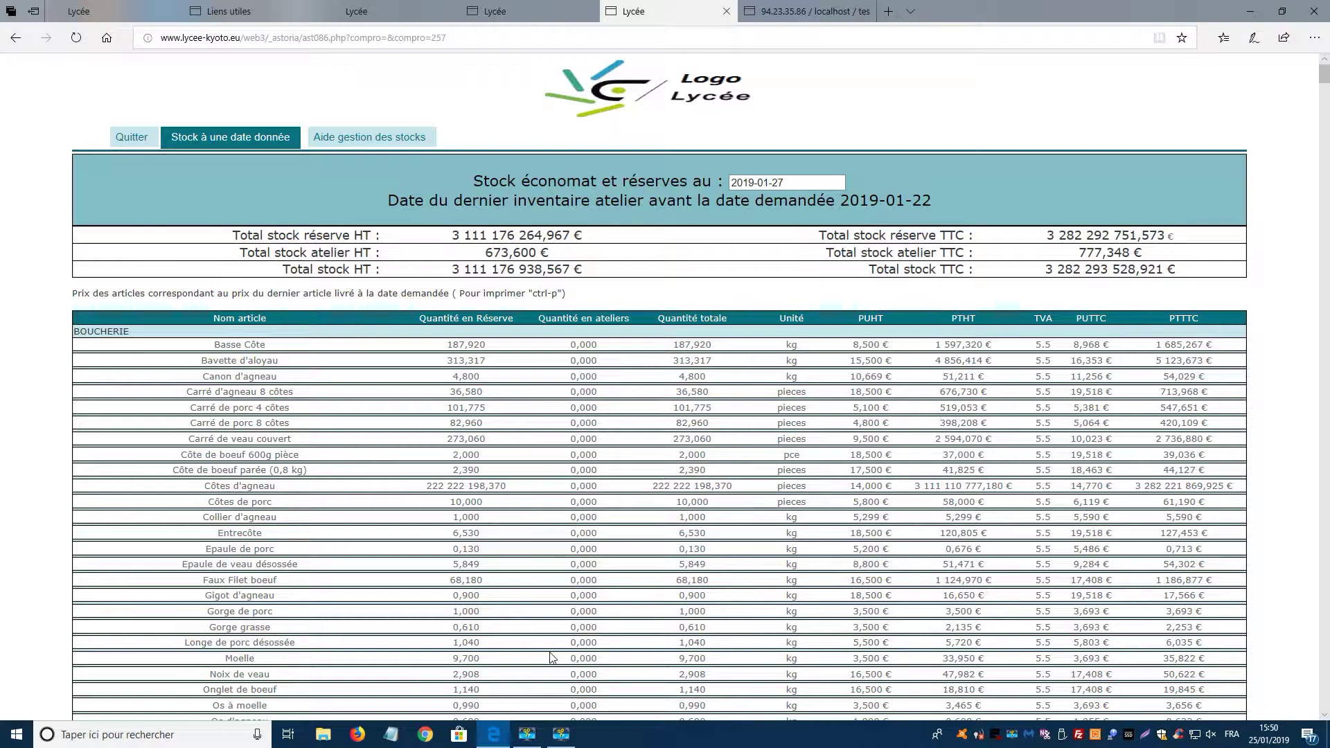
# Examine the dated stock list's article quantities and prices across the BOUCHERIE, BOULANGERIE and CAVE categories
pyautogui.scroll(-3, 588, 535)
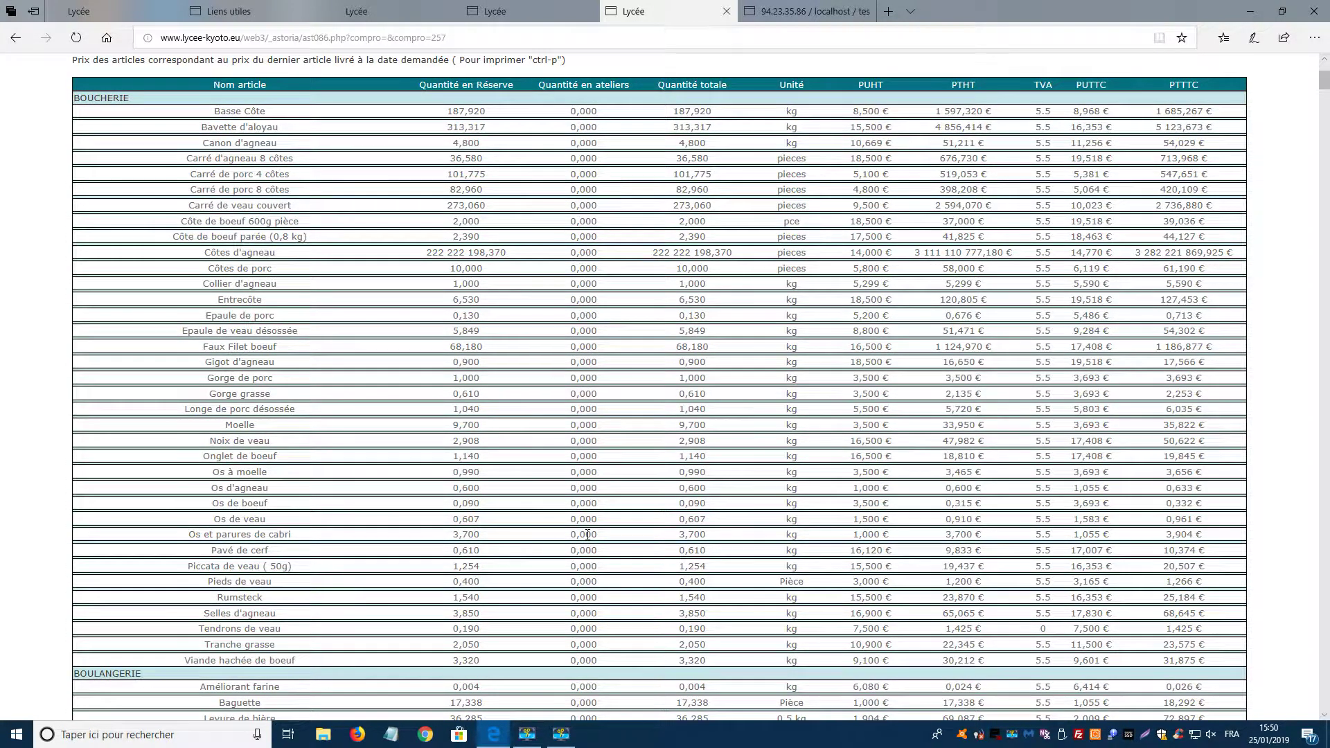
pyautogui.scroll(3, 588, 535)
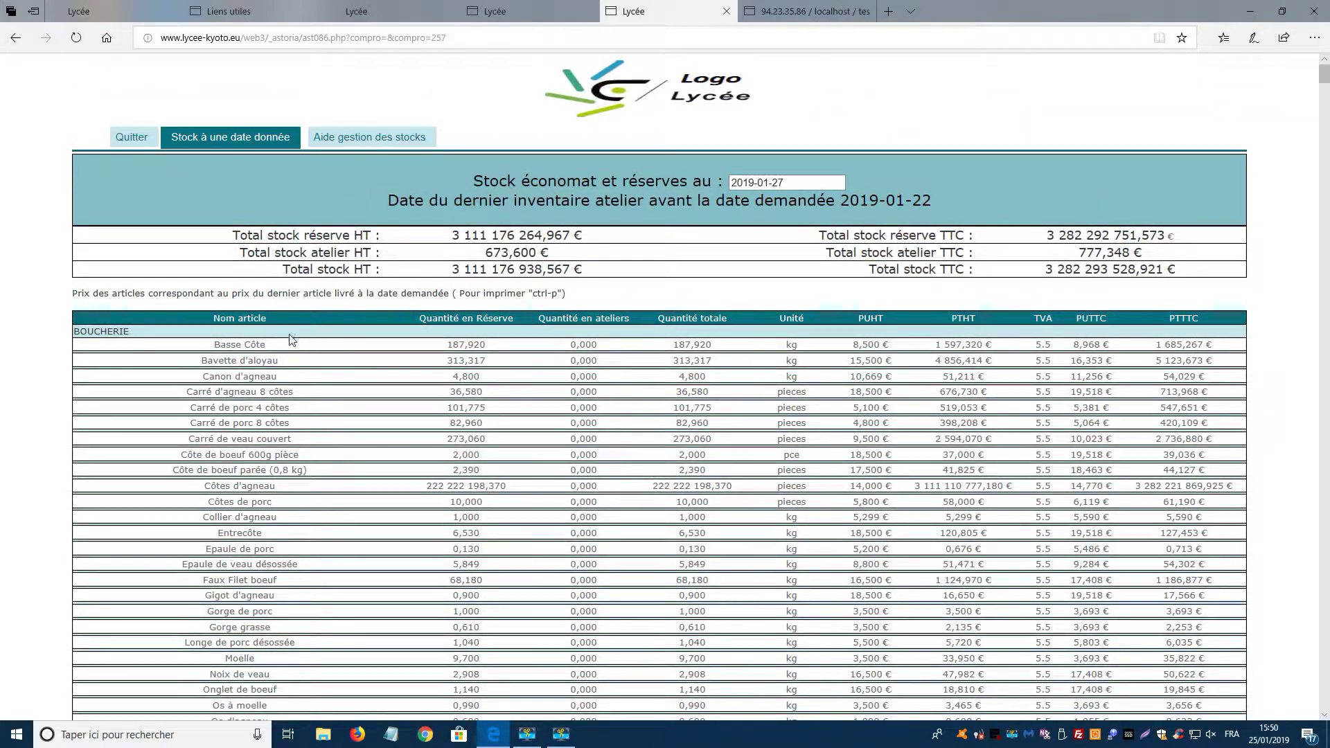
pyautogui.scroll(-1, 132, 359)
pyautogui.scroll(-9, 132, 358)
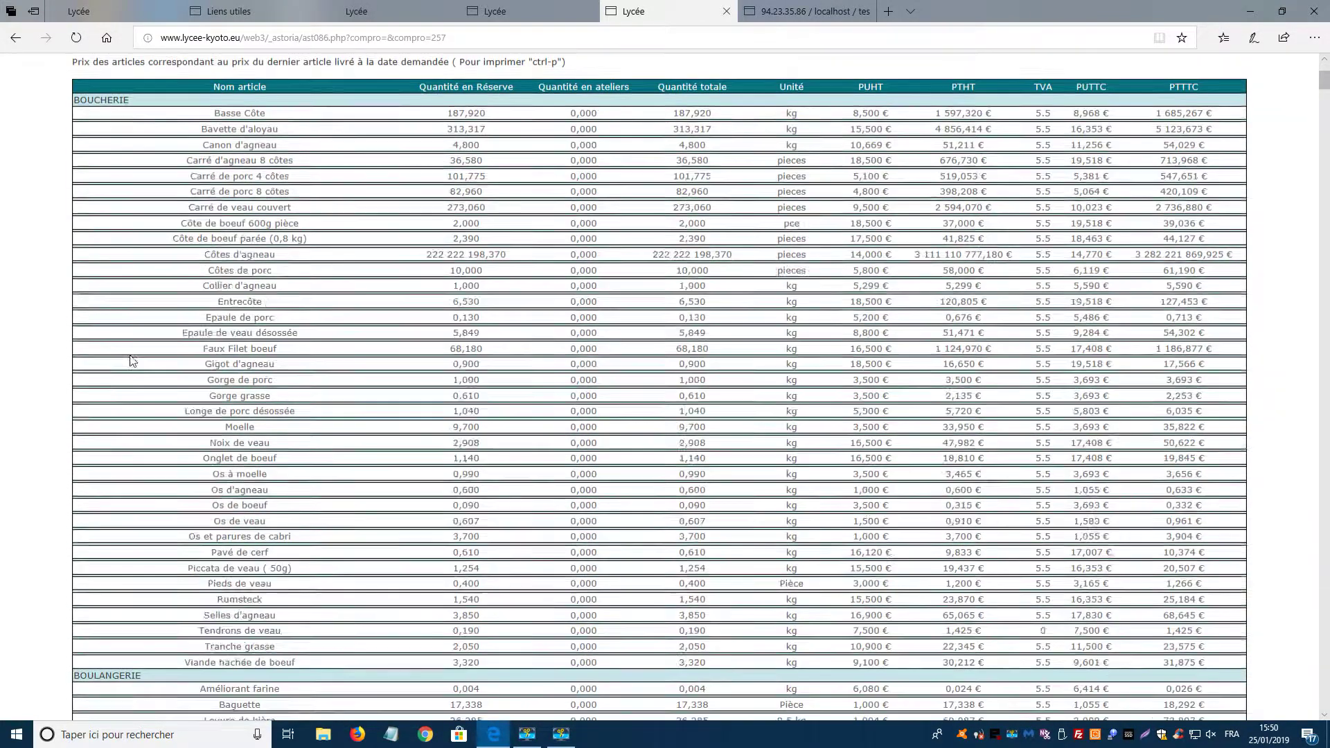
pyautogui.scroll(-15, 139, 370)
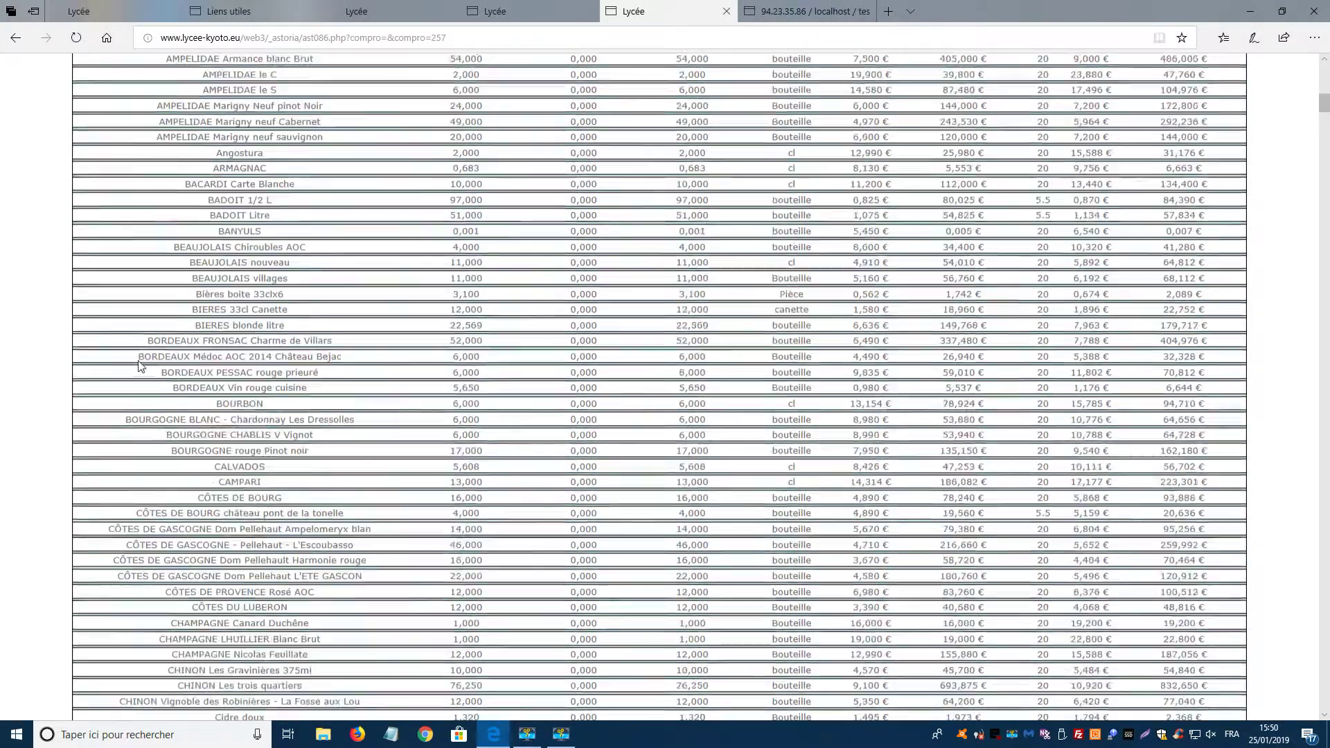
pyautogui.scroll(14, 193, 413)
pyautogui.scroll(5, 193, 414)
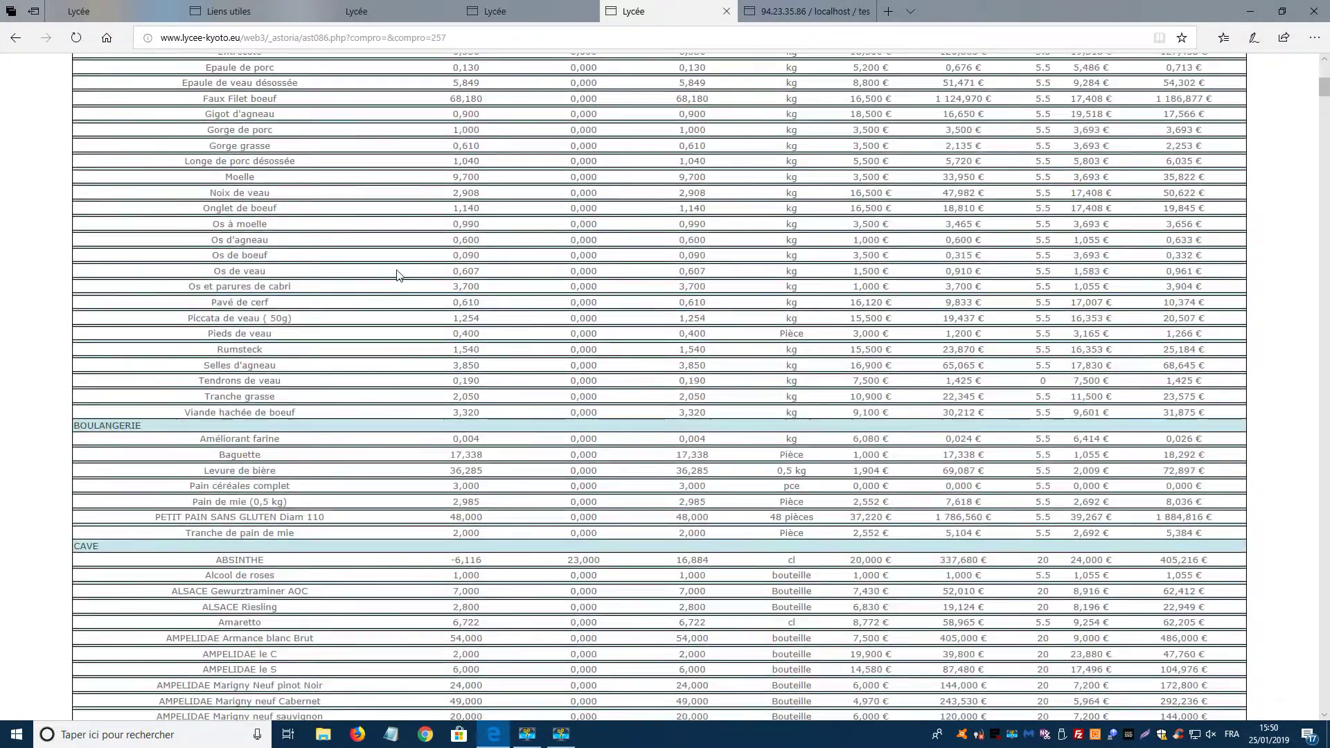
pyautogui.scroll(1, 470, 372)
pyautogui.scroll(5, 471, 372)
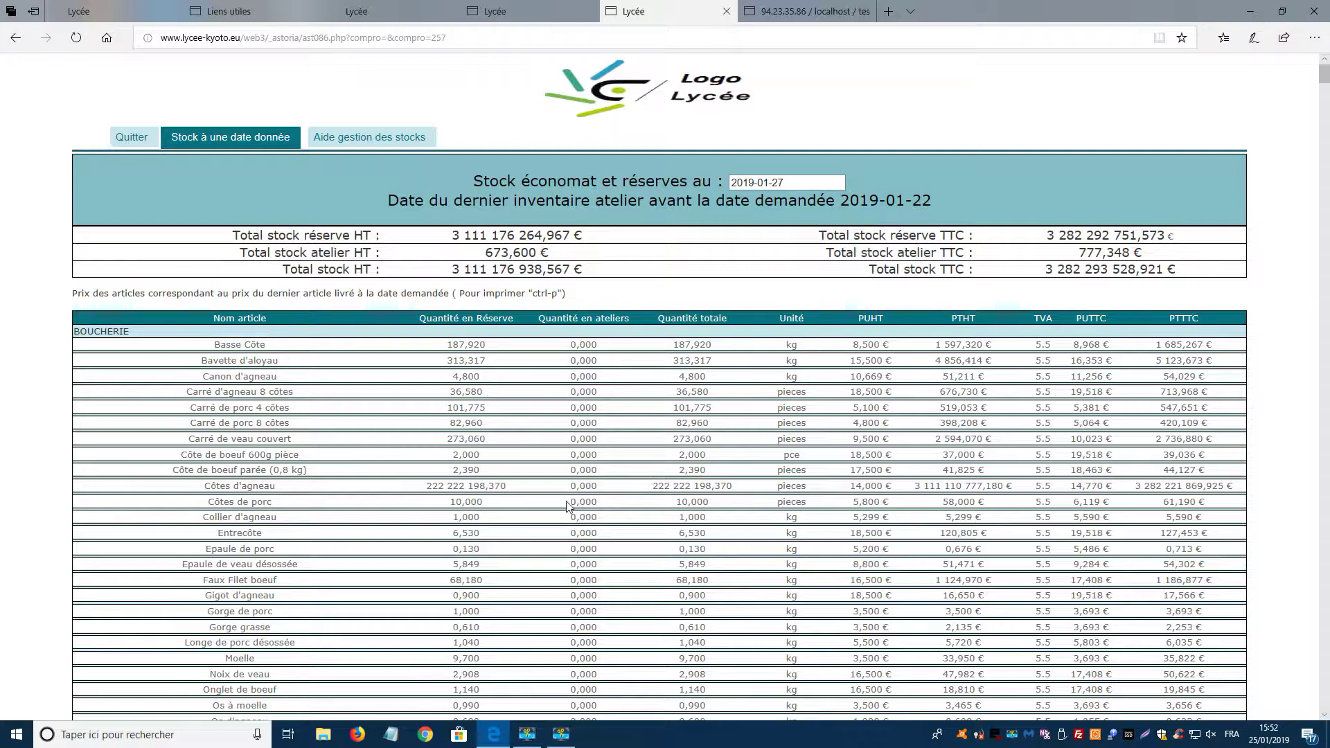
# In the negative stock table, set the readjustment value of "Côte de boeuf parée de 600 g" to 2 and apply the readjustment
pyautogui.scroll(-15, 613, 463)
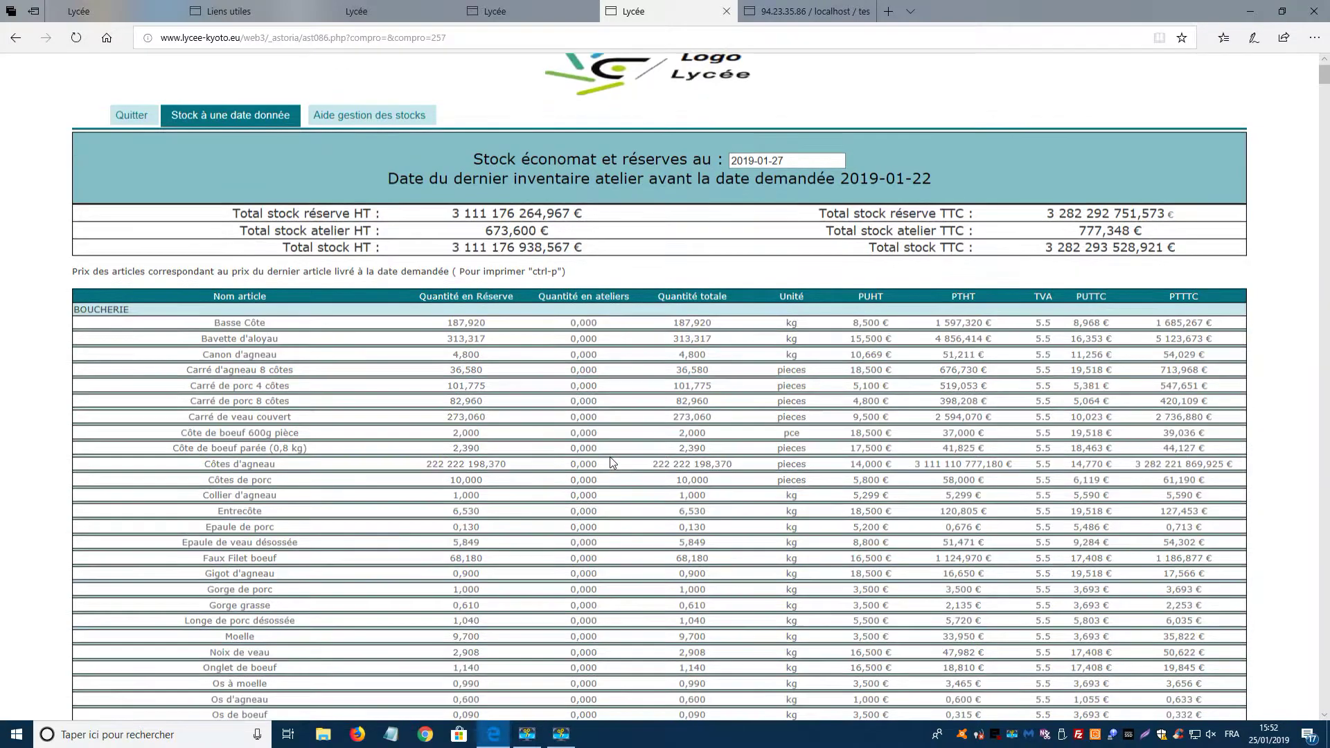
pyautogui.scroll(-20, 612, 463)
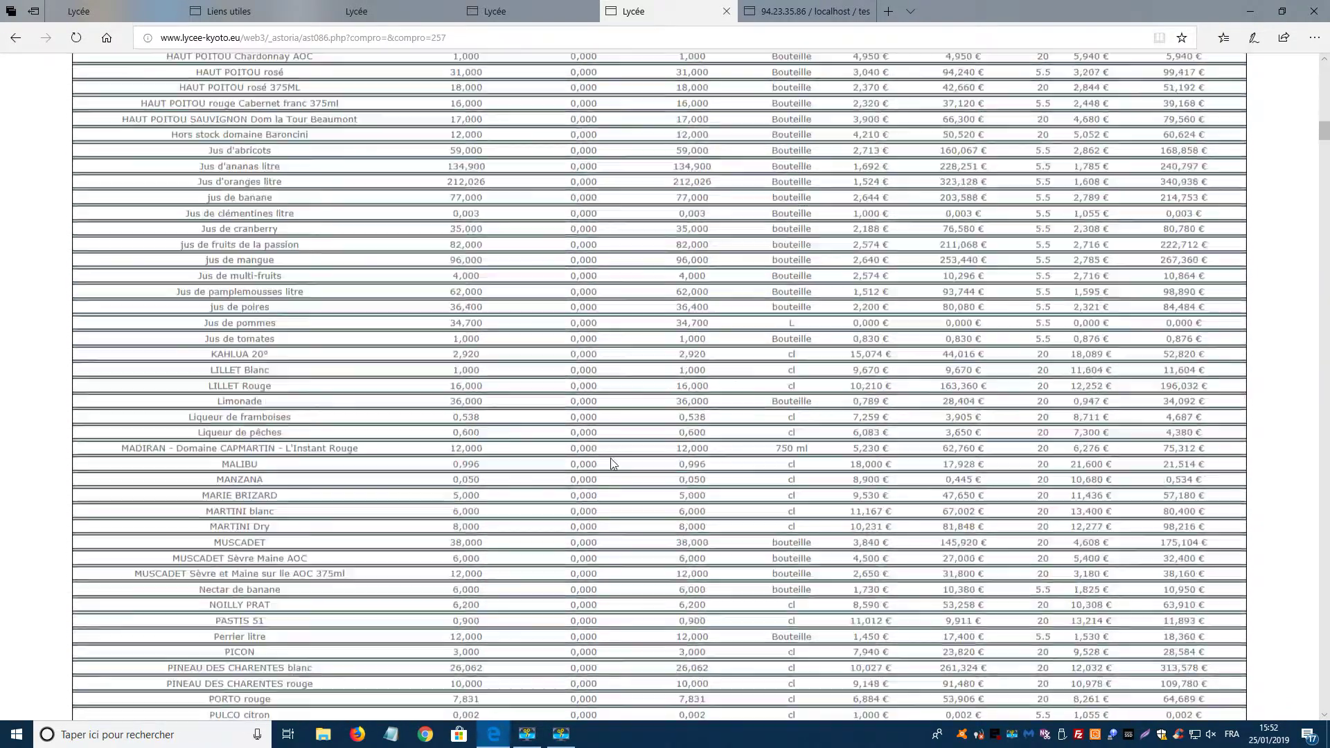
pyautogui.scroll(-20, 612, 463)
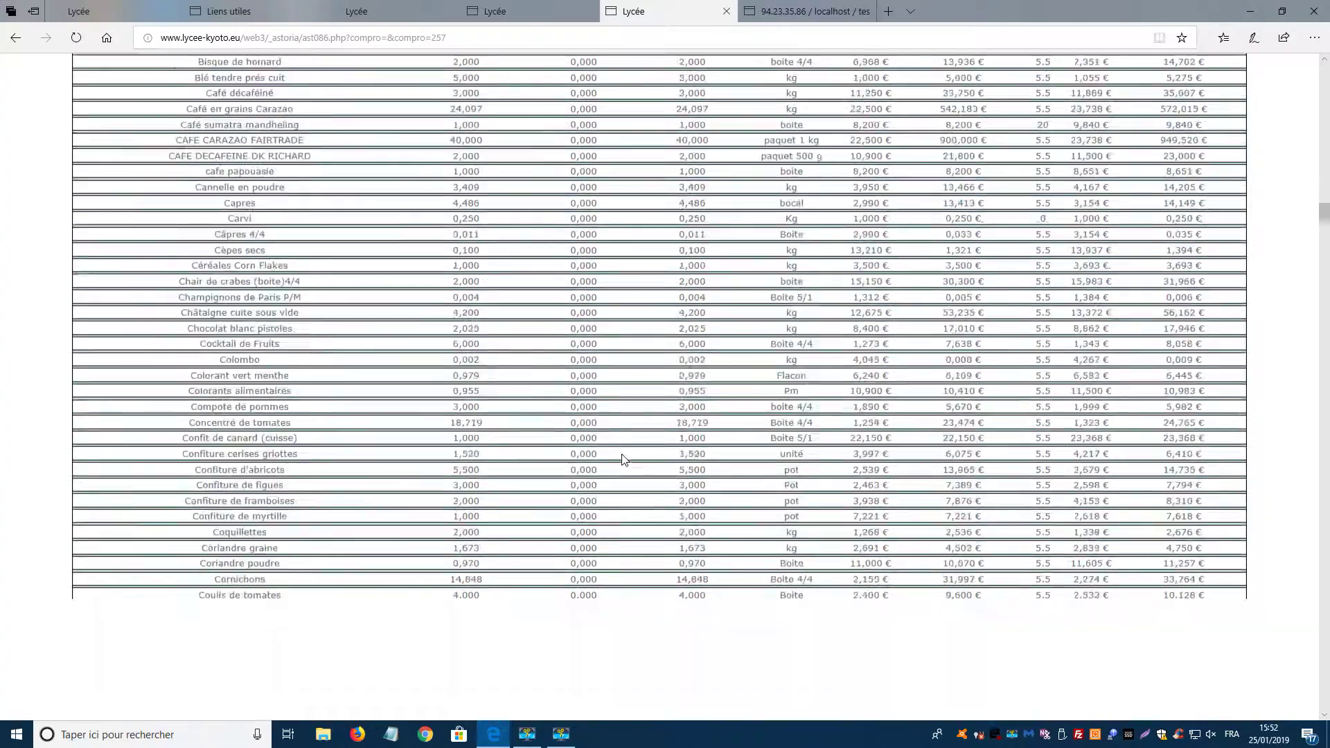
pyautogui.scroll(-20, 625, 457)
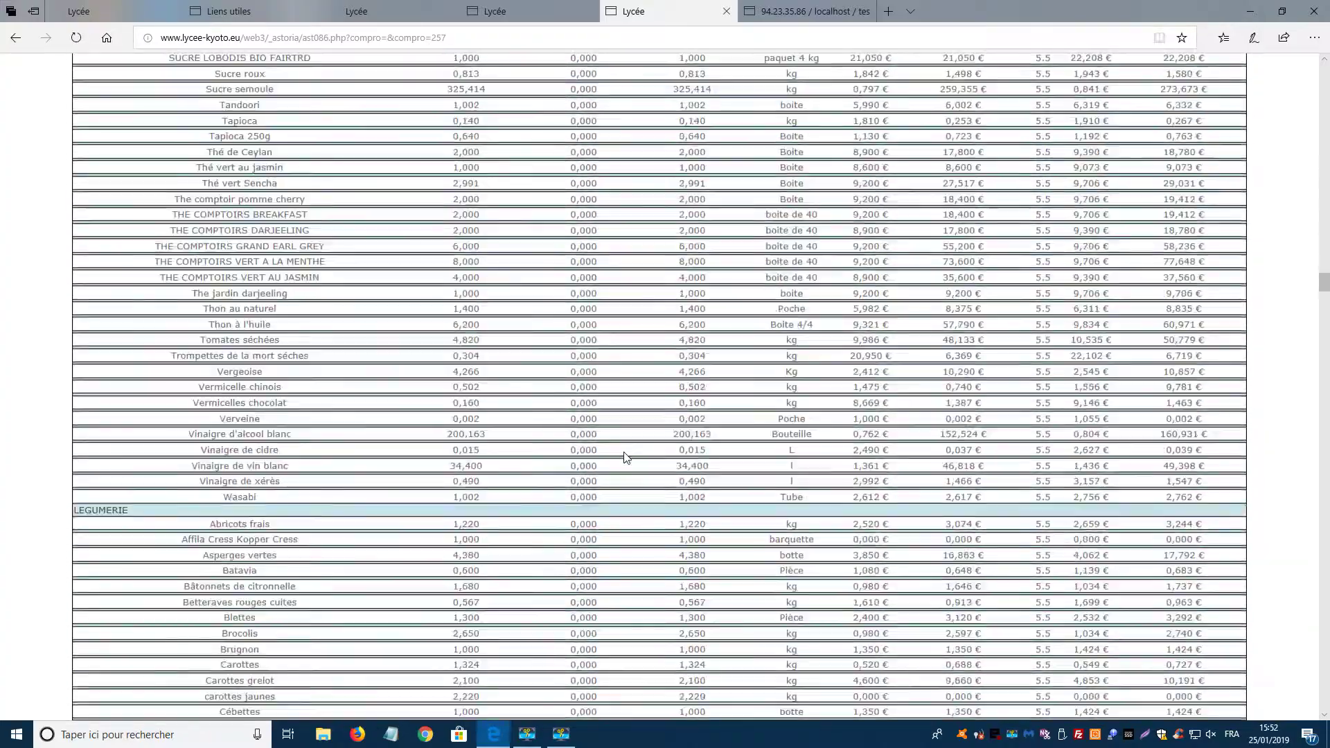
pyautogui.scroll(-20, 625, 457)
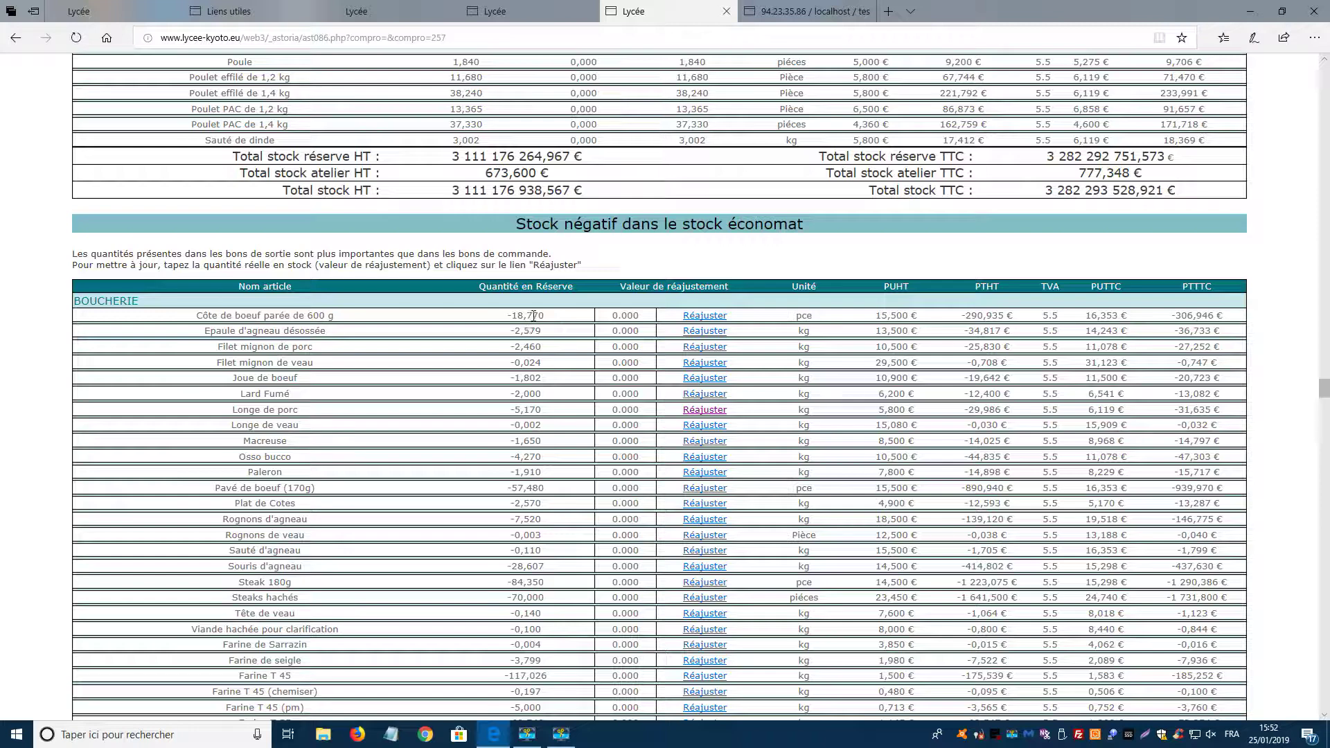
pyautogui.click(631, 318)
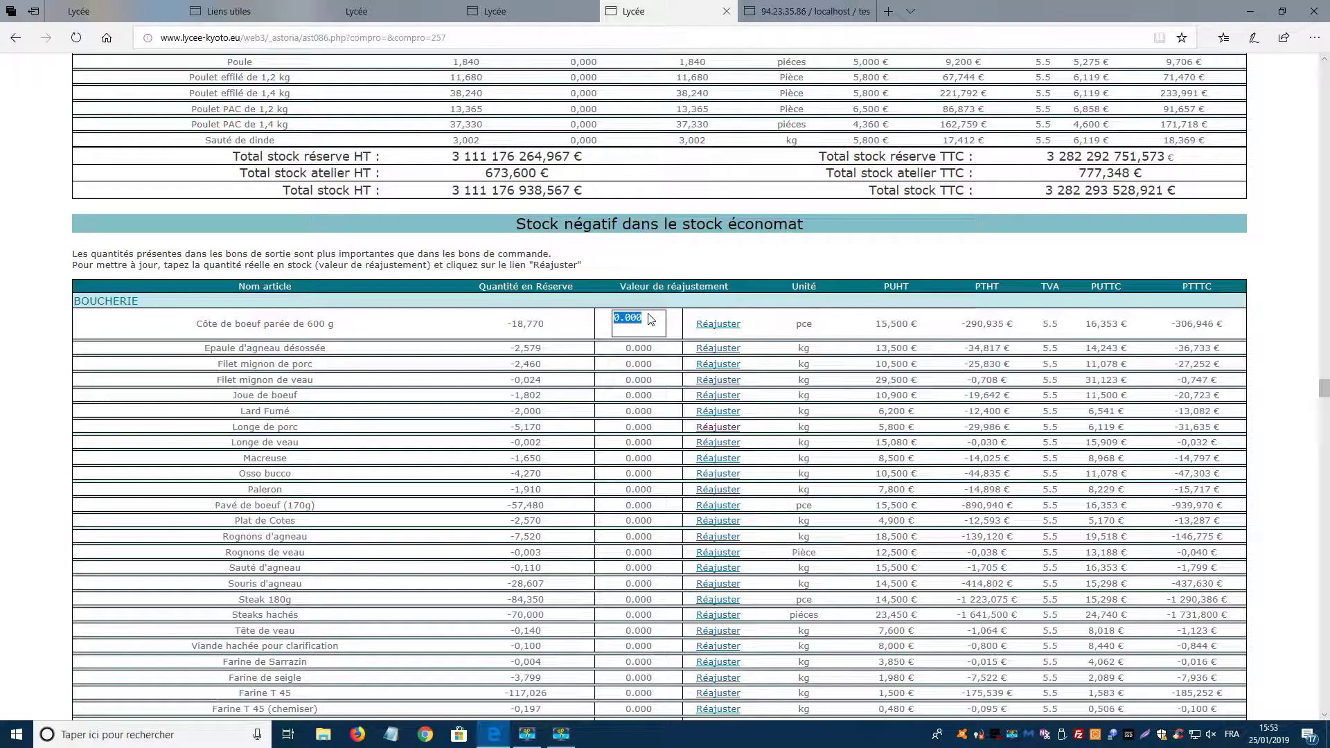
pyautogui.write('2')
pyautogui.click(760, 336)
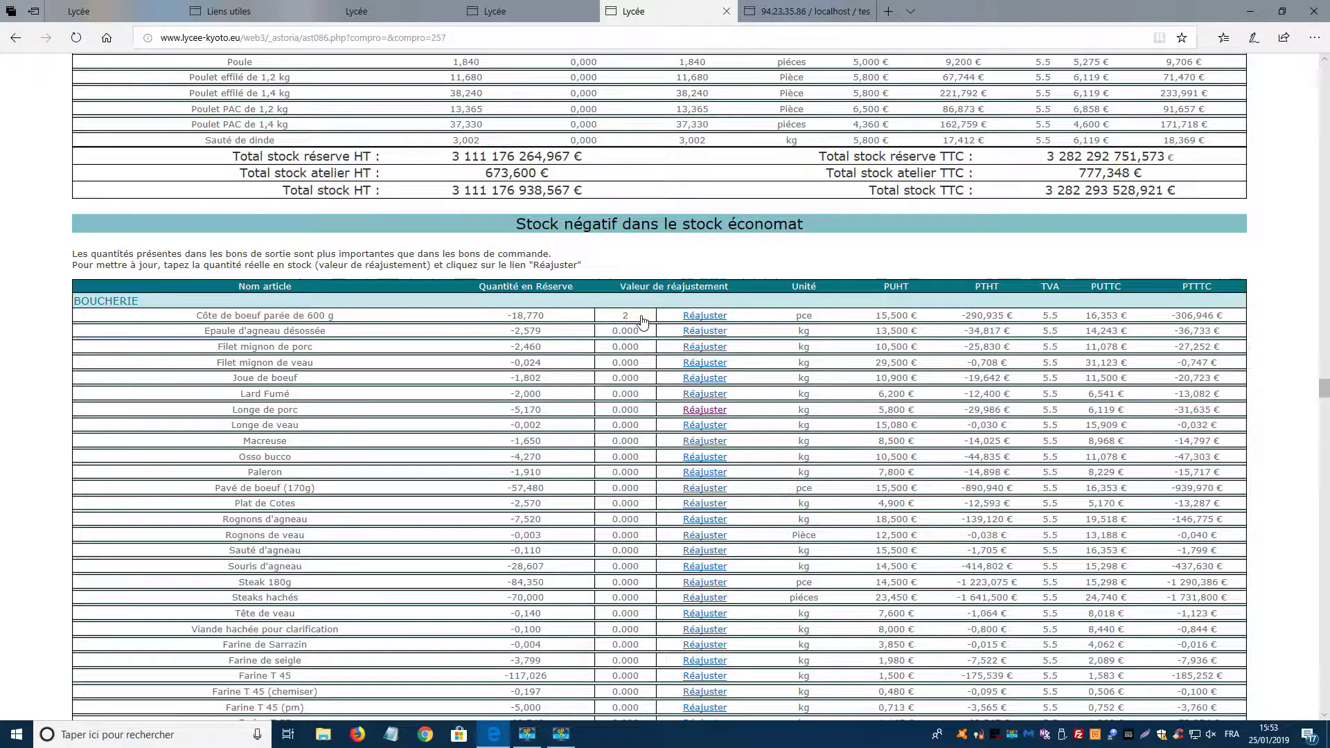
pyautogui.click(711, 318)
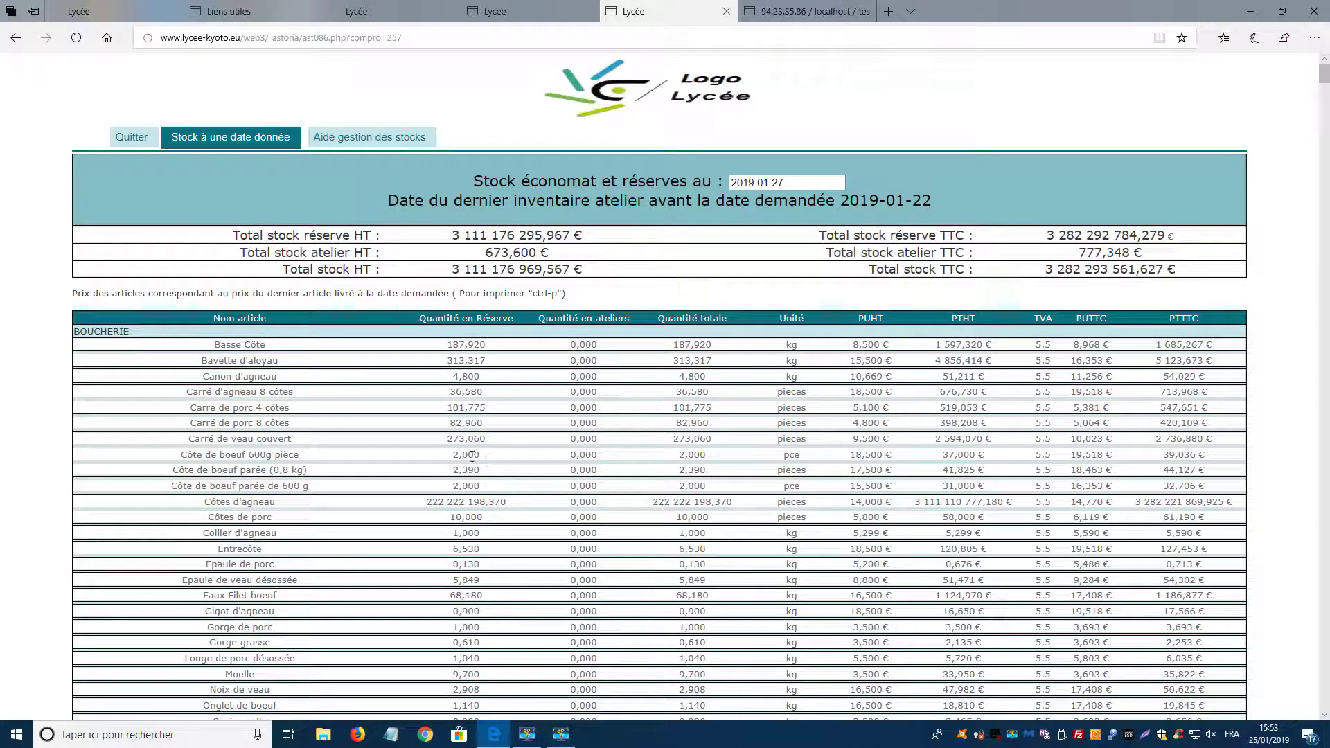
# Review the updated stock list and its negative stock table to verify the readjustment of "Côte de boeuf parée de 600 g"
pyautogui.scroll(-20, 521, 487)
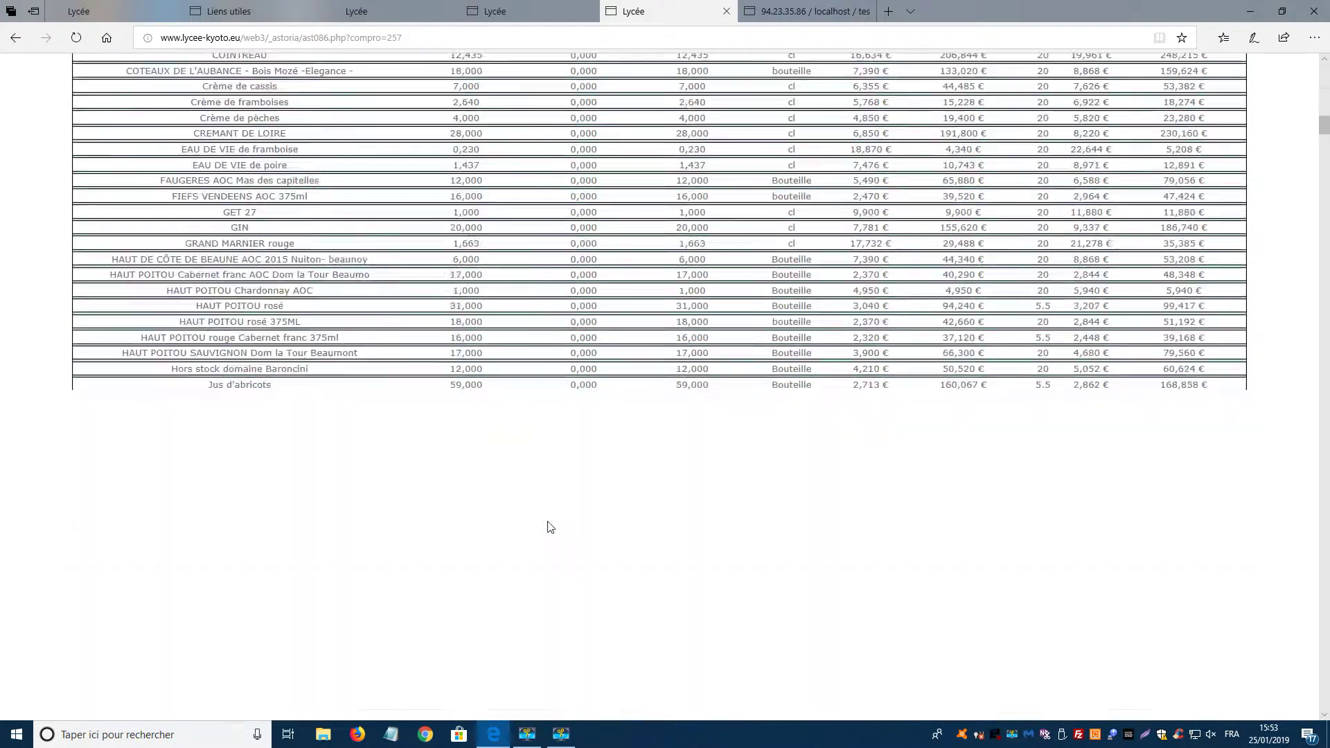
pyautogui.scroll(-20, 553, 522)
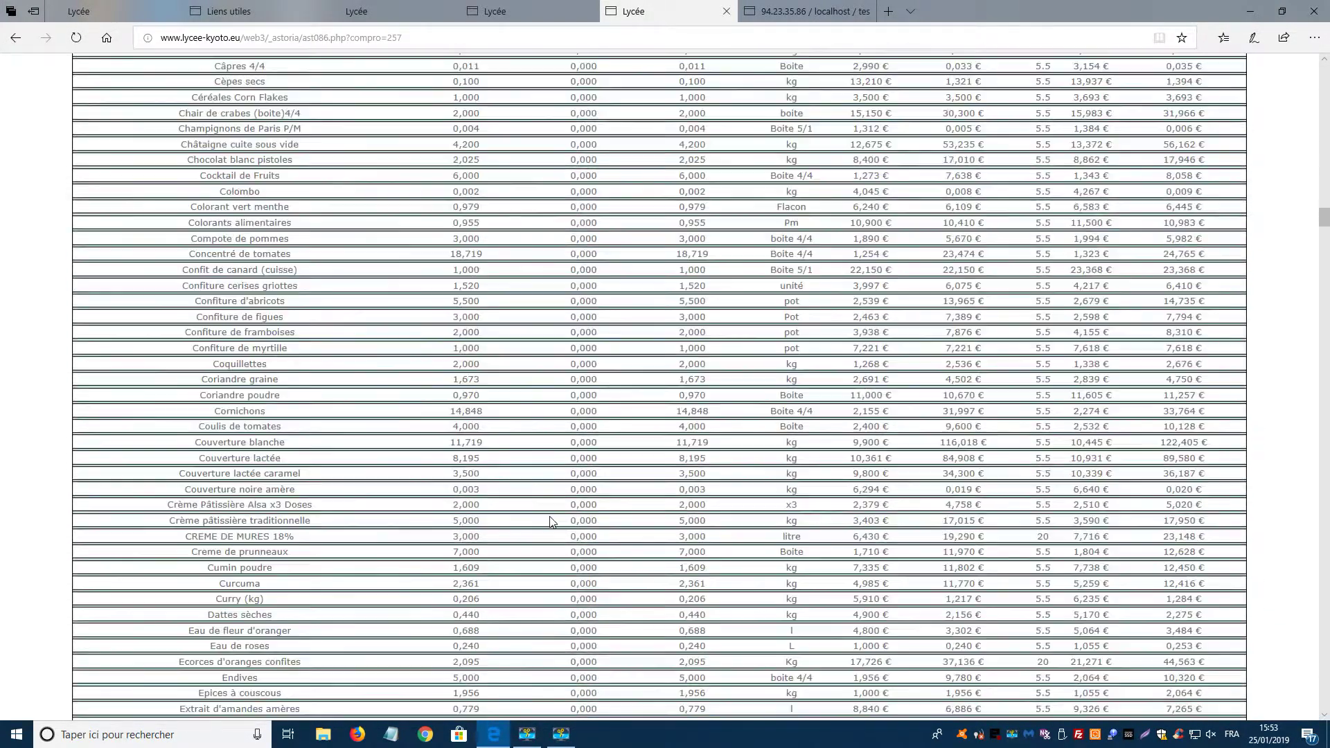
pyautogui.scroll(-20, 552, 523)
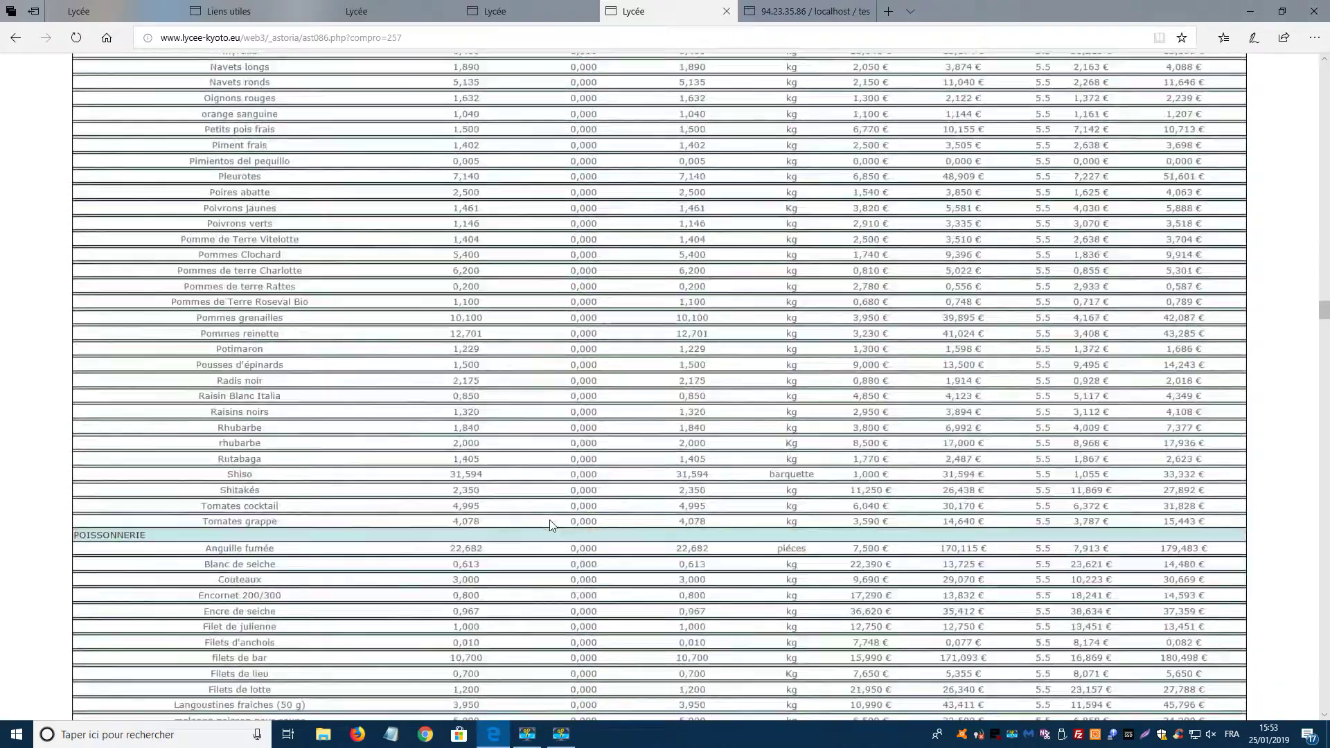
pyautogui.scroll(-20, 552, 525)
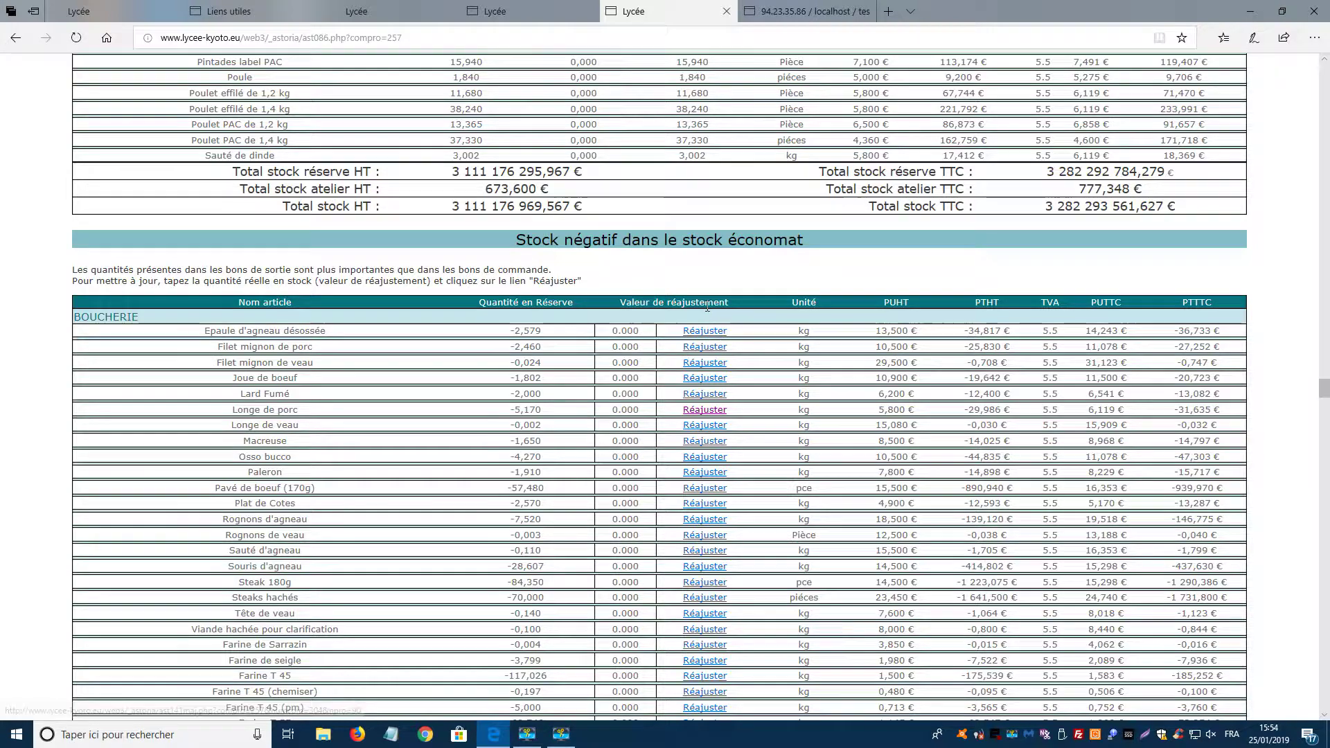
pyautogui.scroll(20, 632, 263)
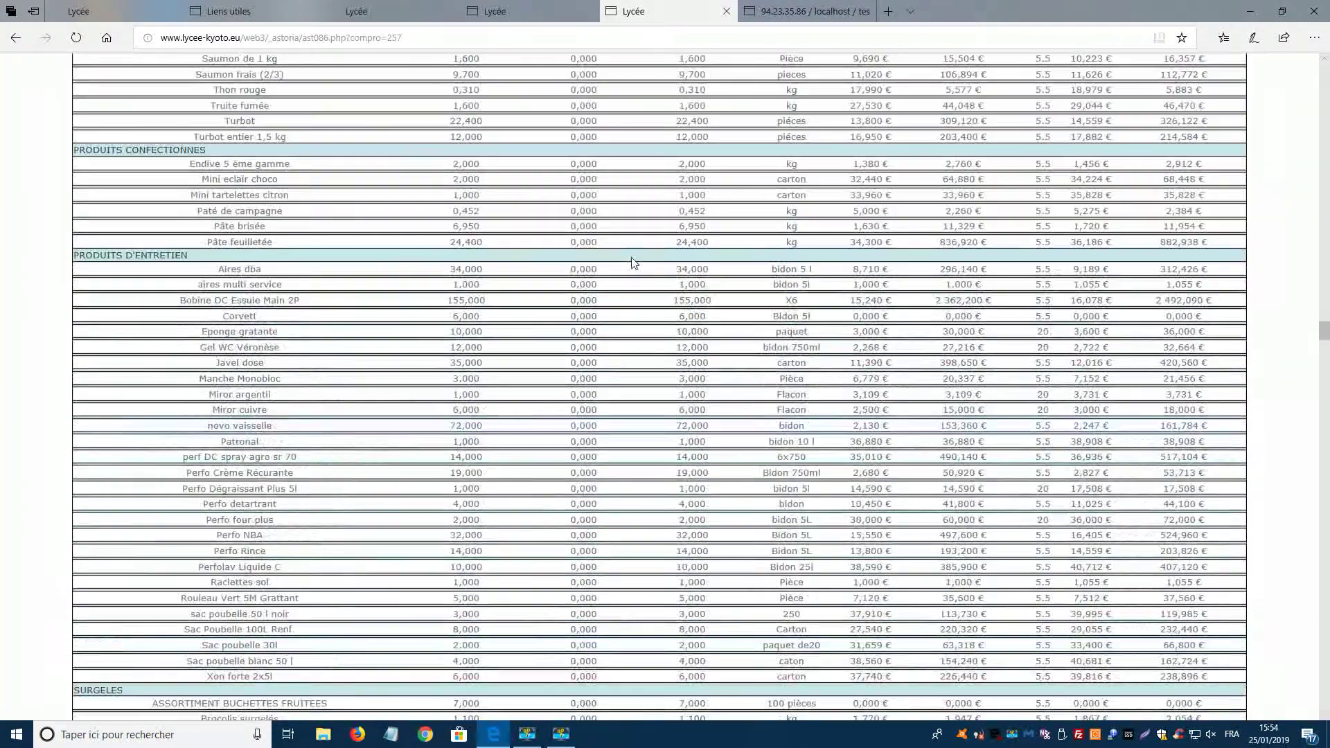
pyautogui.scroll(20, 631, 264)
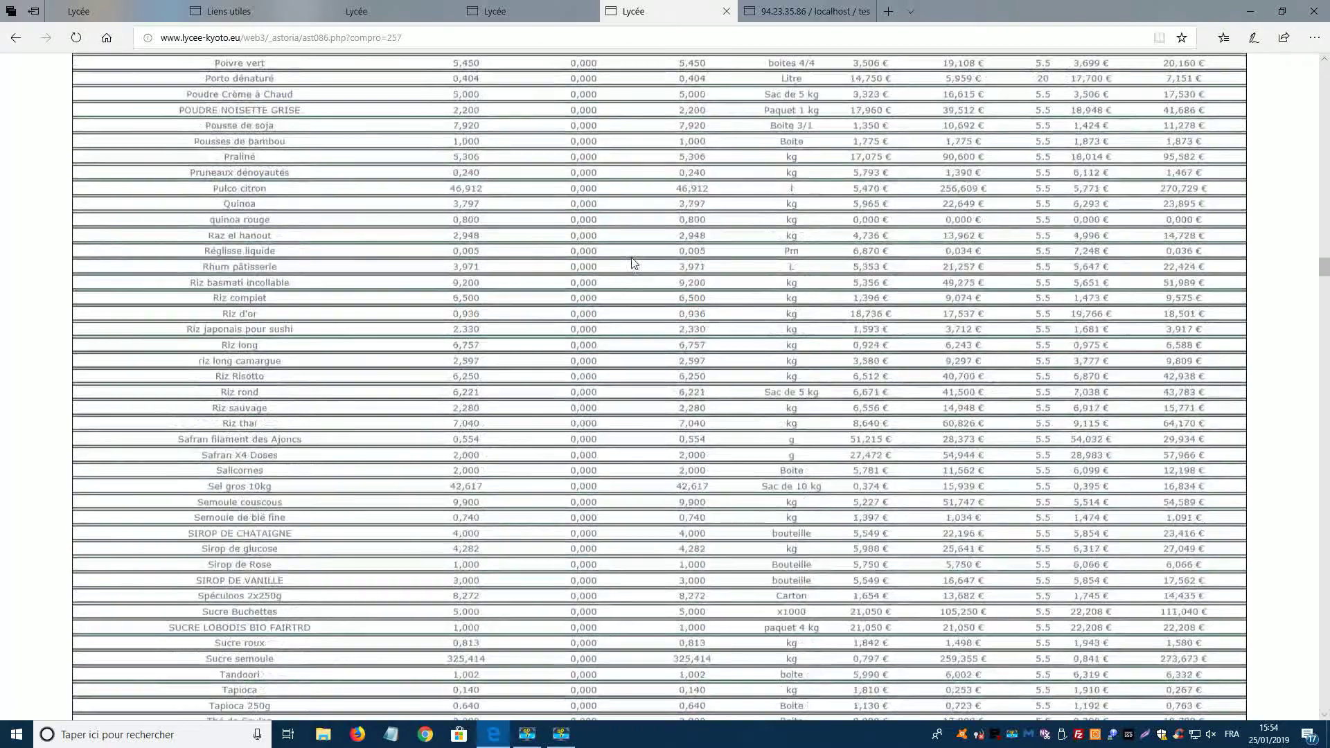
pyautogui.scroll(20, 632, 263)
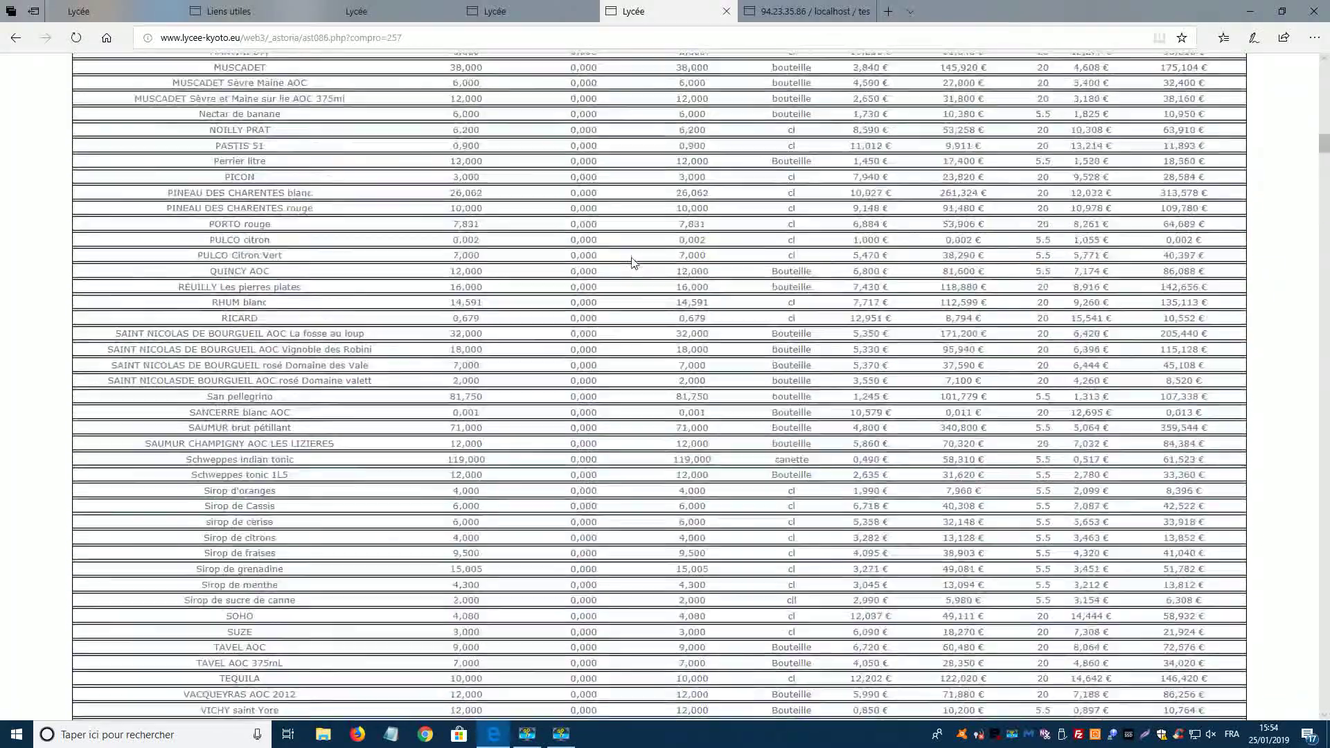
pyautogui.scroll(15, 632, 263)
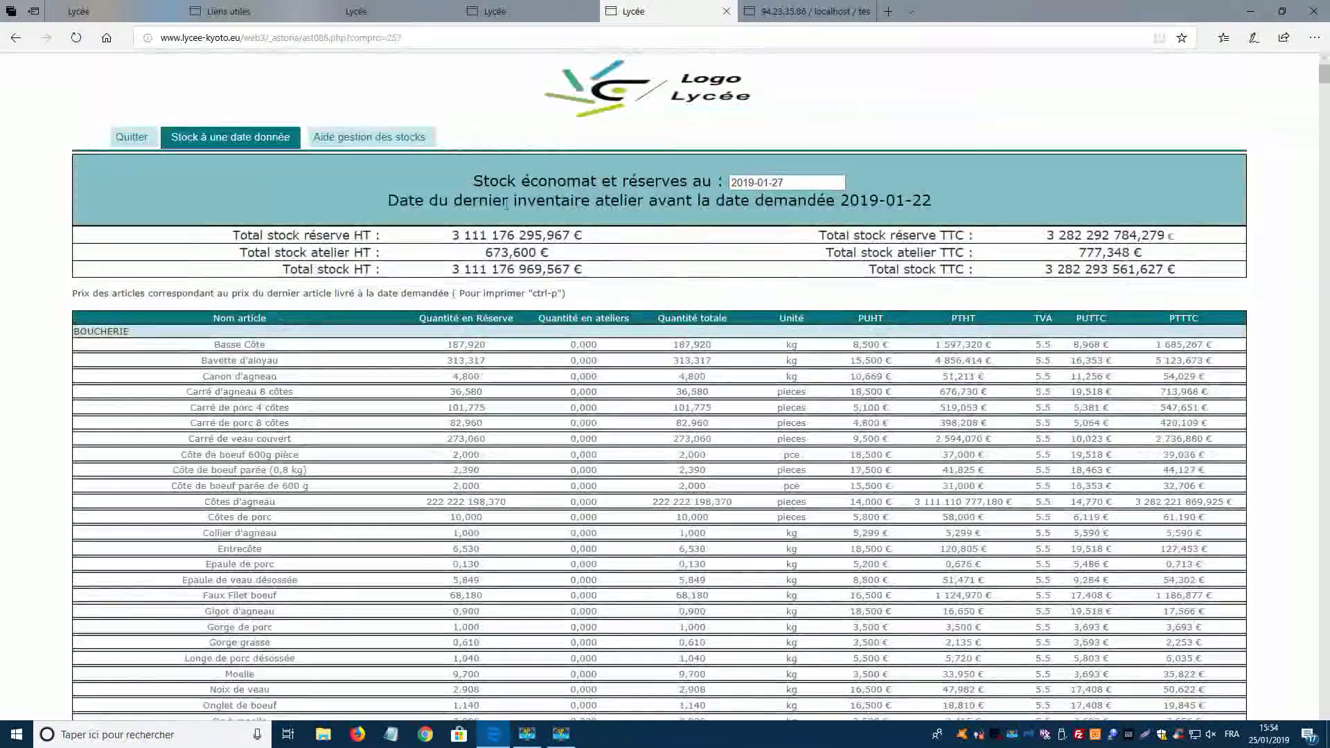
# Leave the dated stock report, open the stock by article category and display the PRODUITS CONFECTIONNES category
pyautogui.click(138, 150)
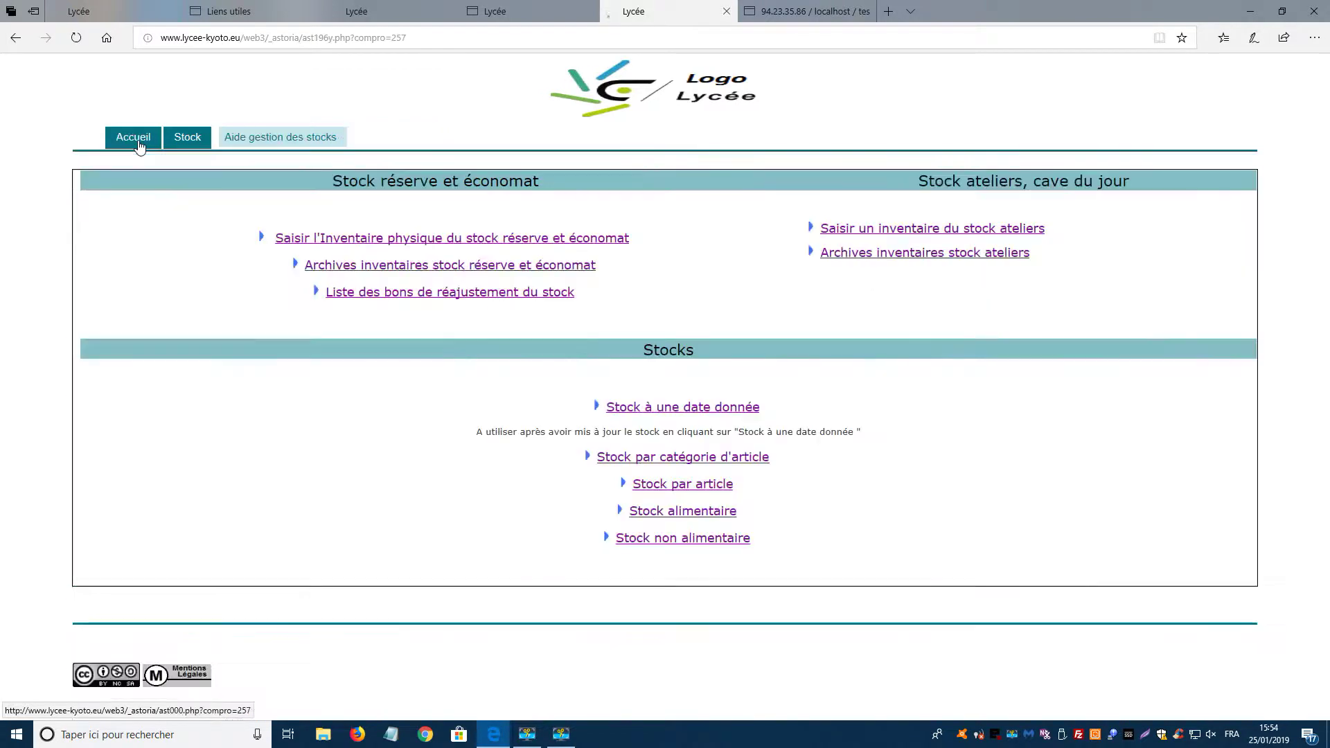
pyautogui.click(686, 458)
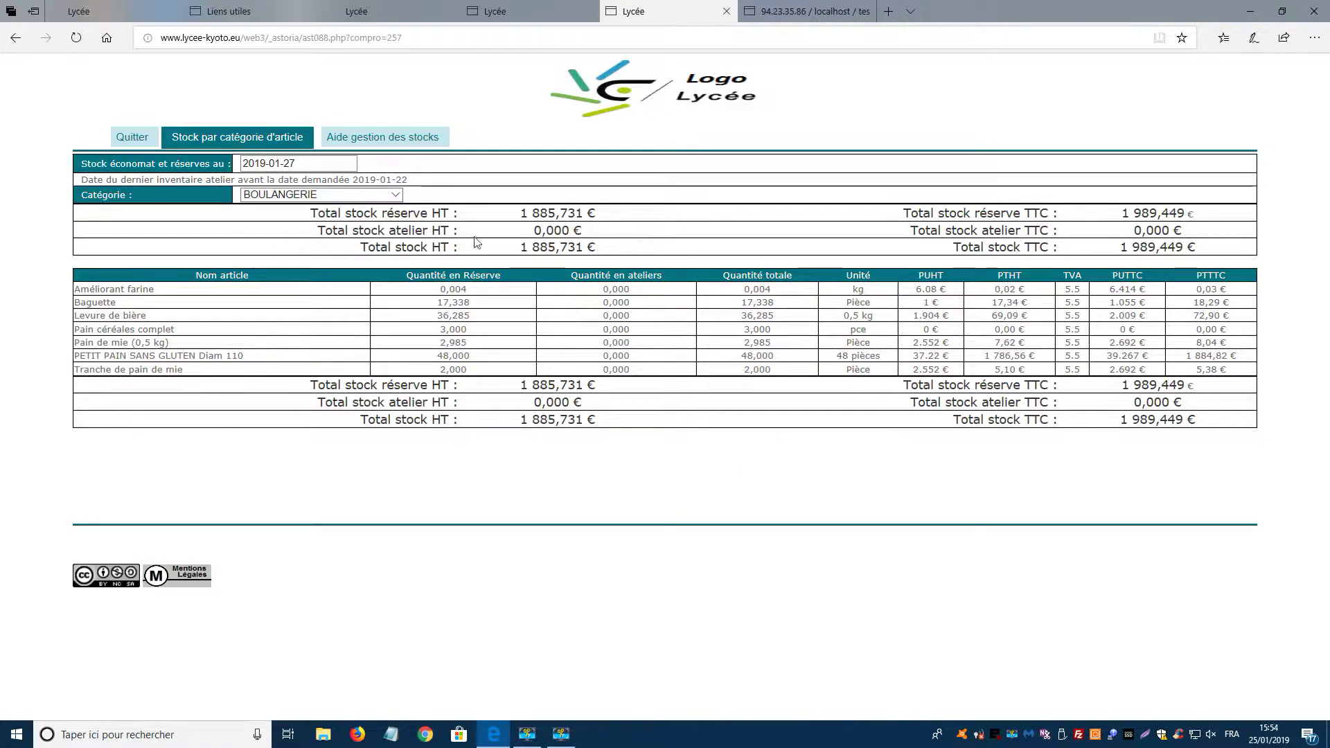
pyautogui.click(397, 195)
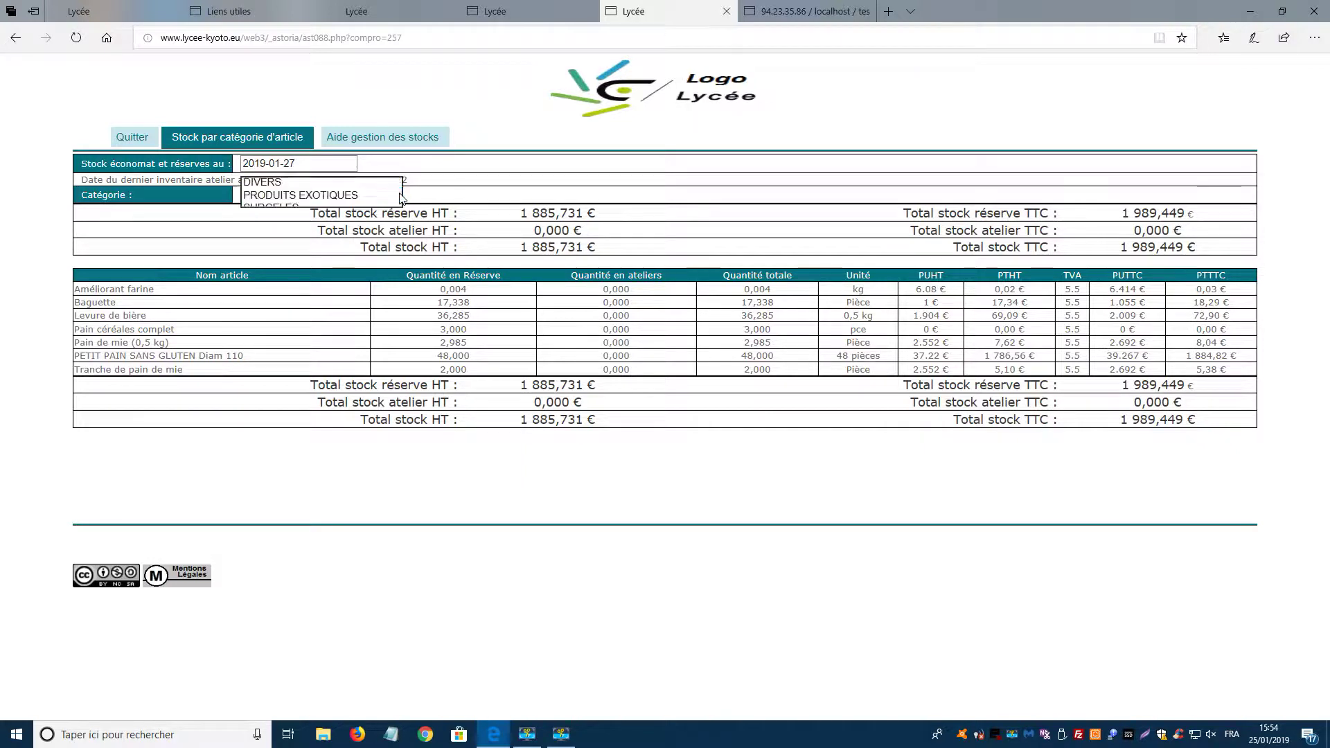
pyautogui.click(429, 173)
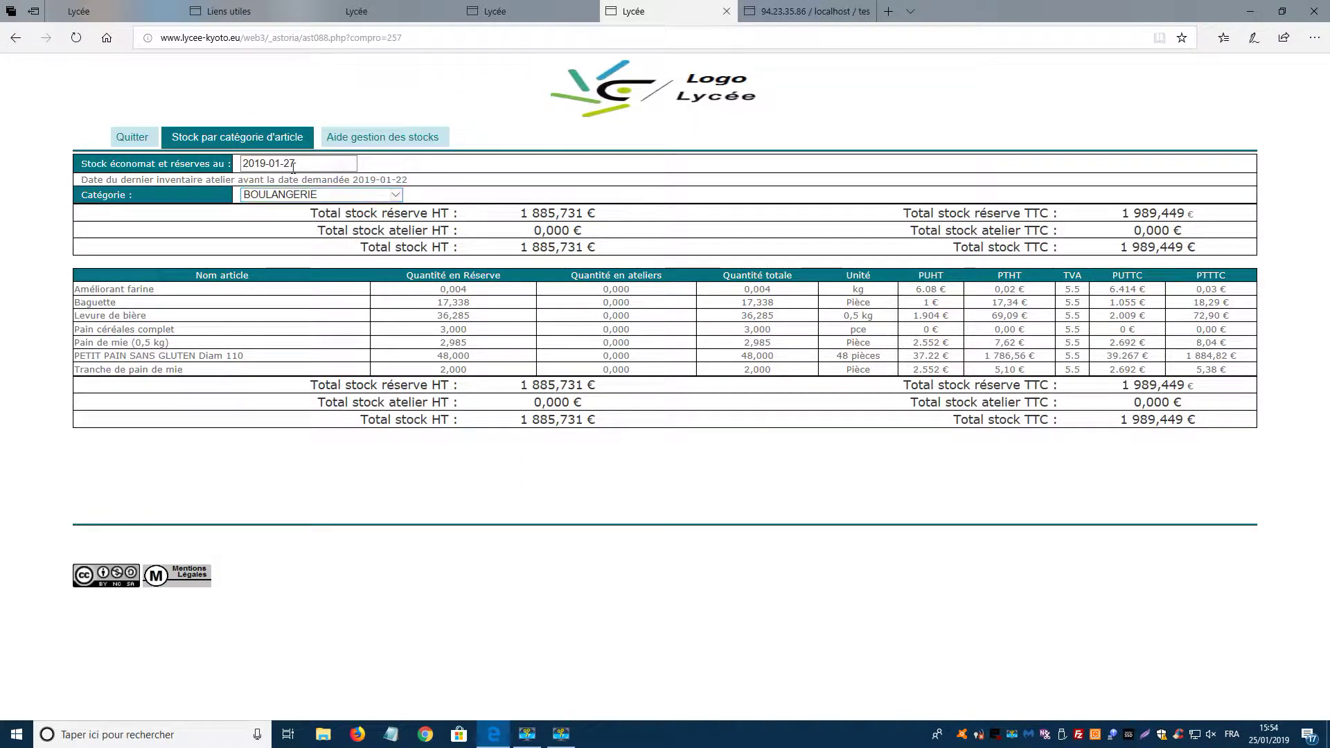
pyautogui.scroll(-2, 399, 199)
pyautogui.click(398, 199)
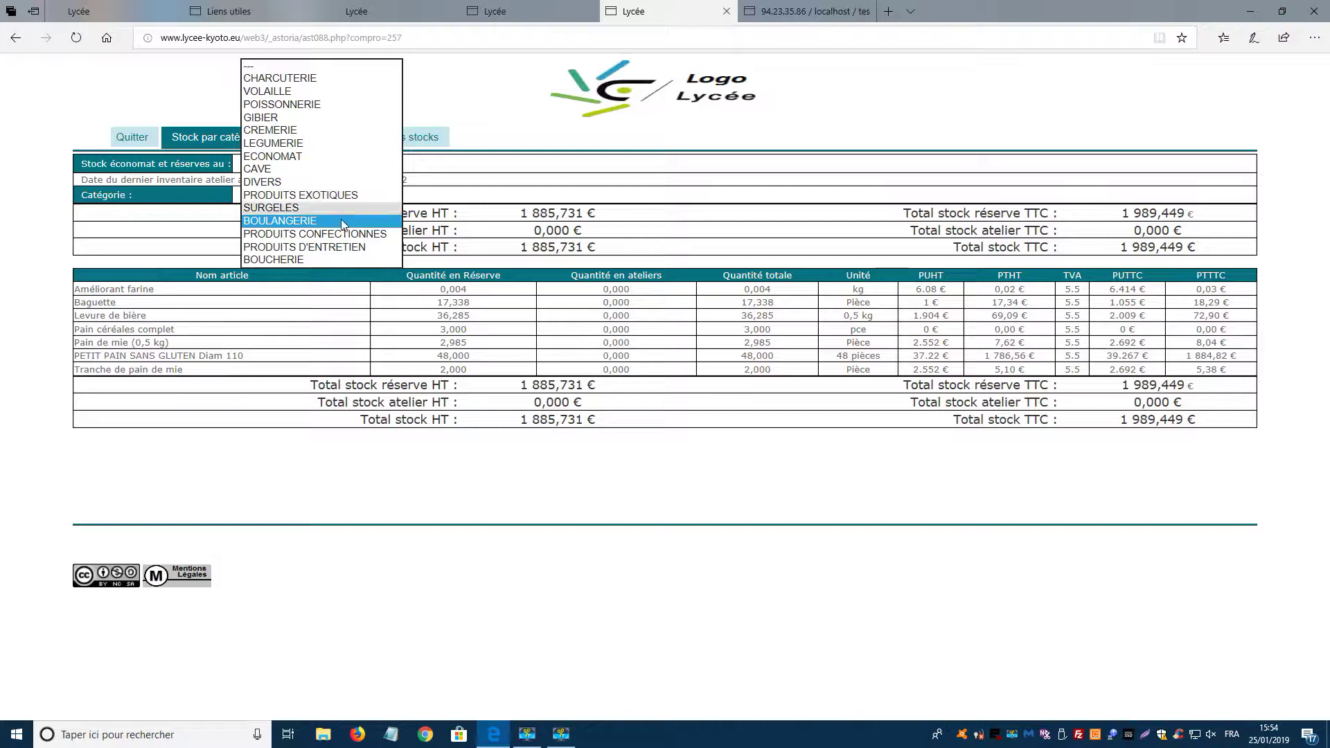
pyautogui.click(333, 218)
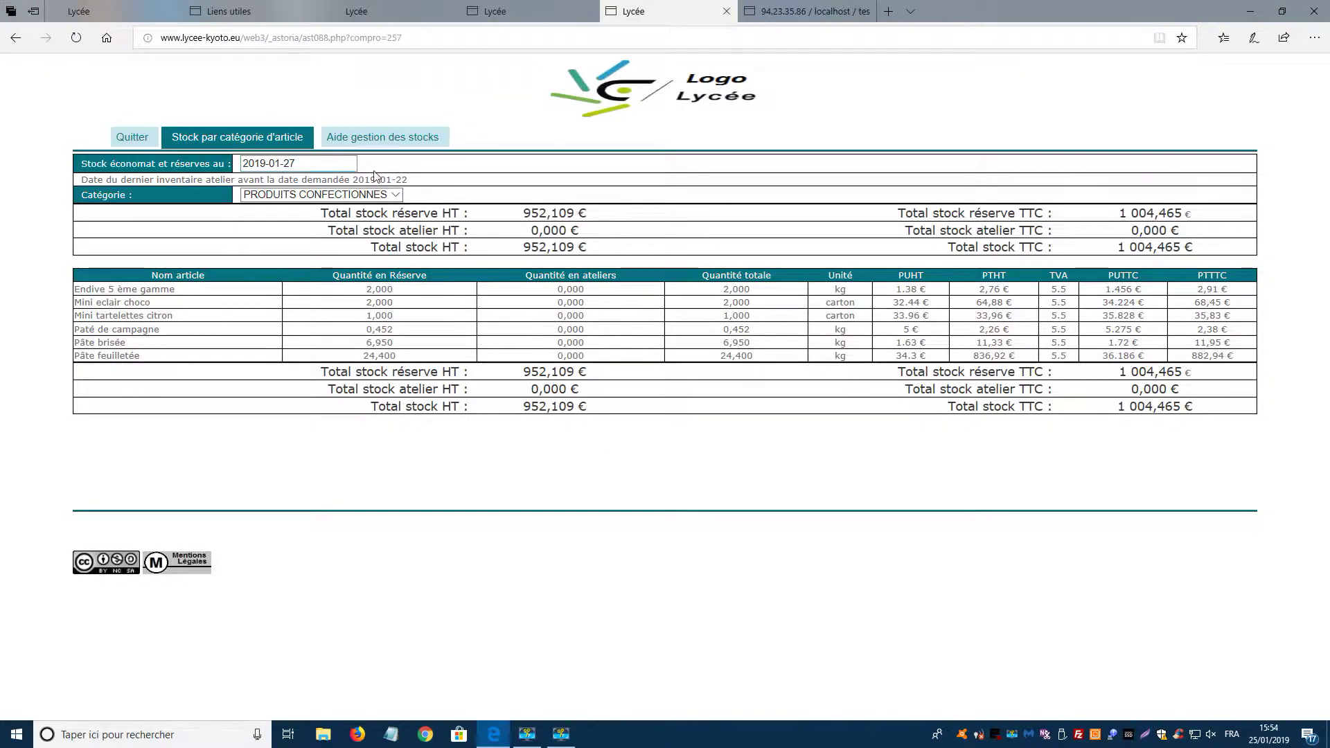
# Display the stock of the CAVE category and look through its articles
pyautogui.click(390, 195)
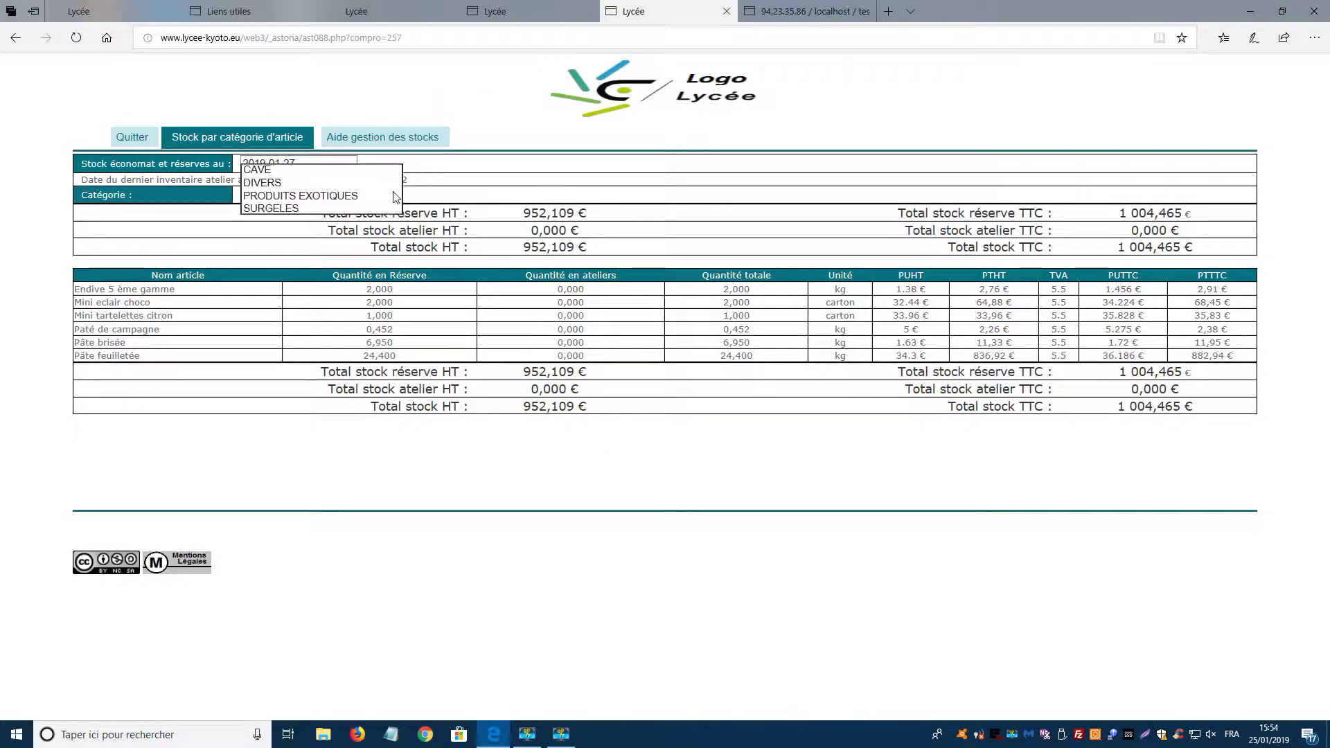
pyautogui.click(300, 171)
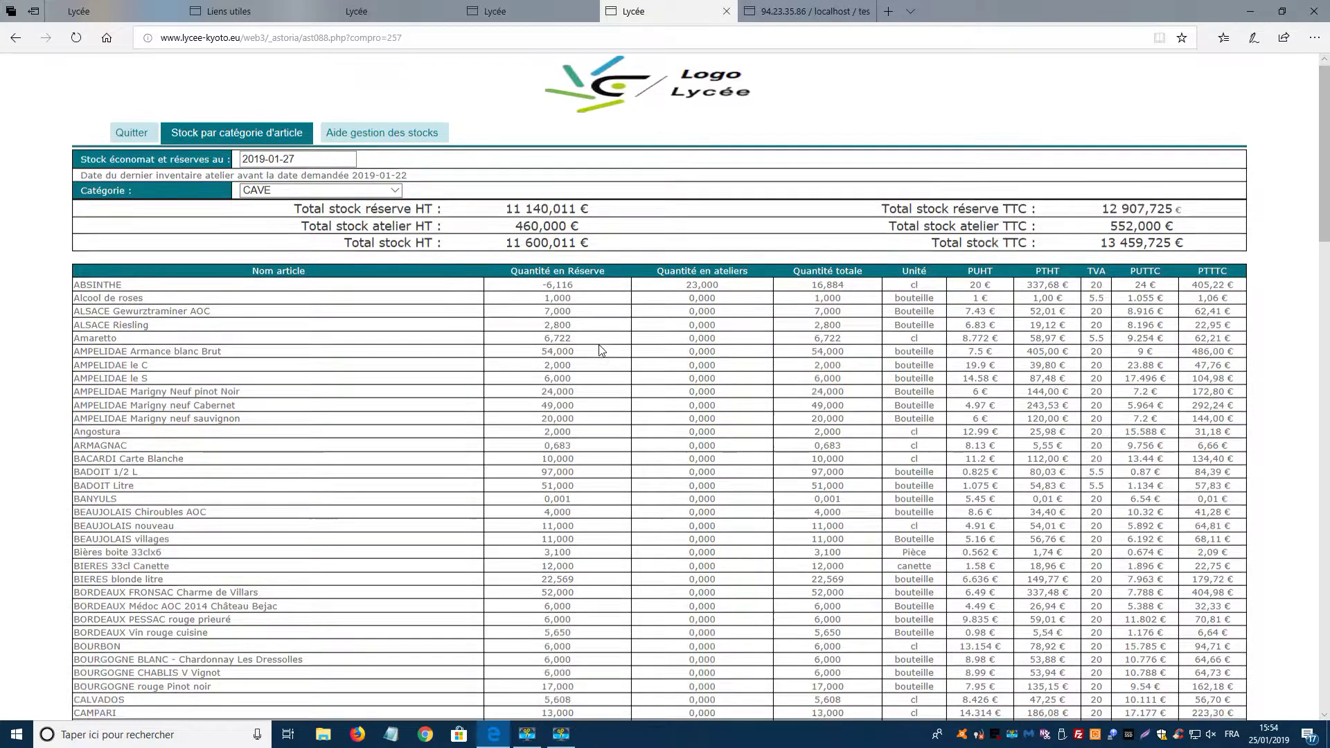
pyautogui.scroll(-10, 599, 344)
pyautogui.scroll(15, 565, 534)
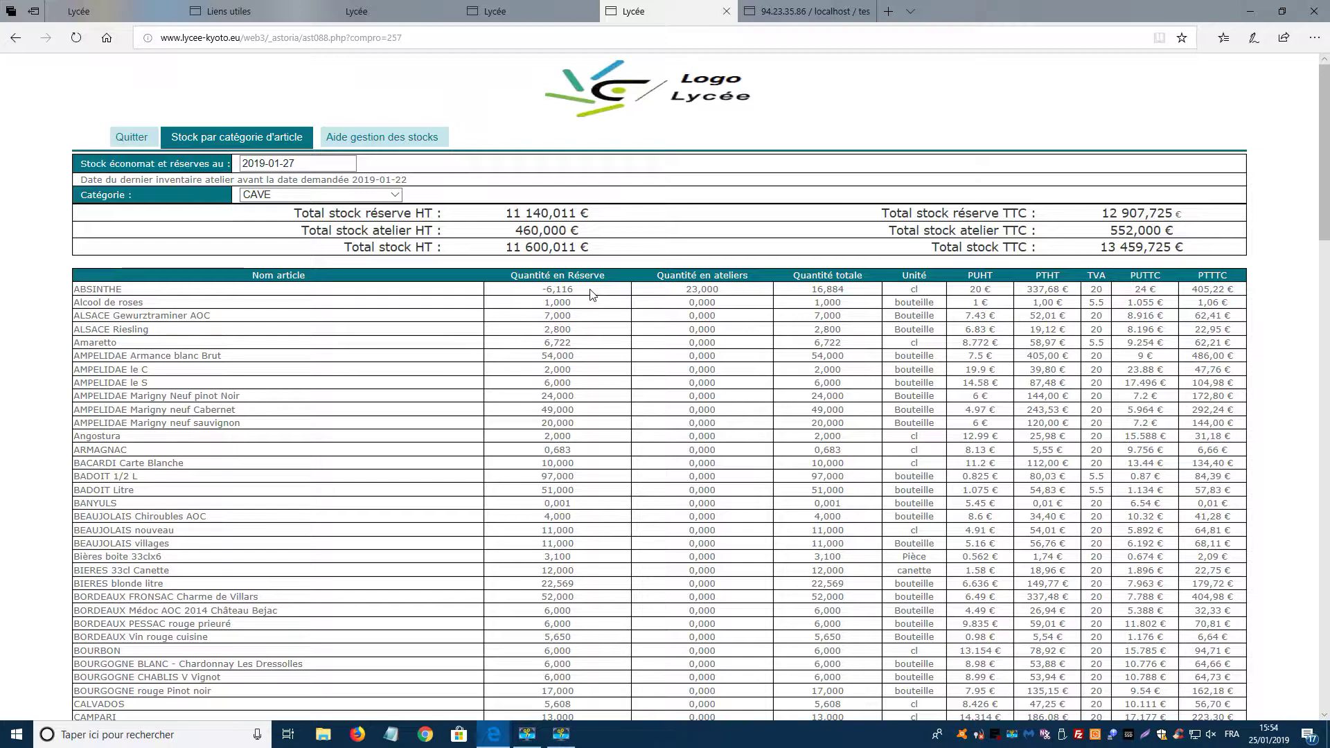
# Display the stock of the VOLAILLE category, and return to the stock management menu
pyautogui.click(399, 197)
pyautogui.click(374, 116)
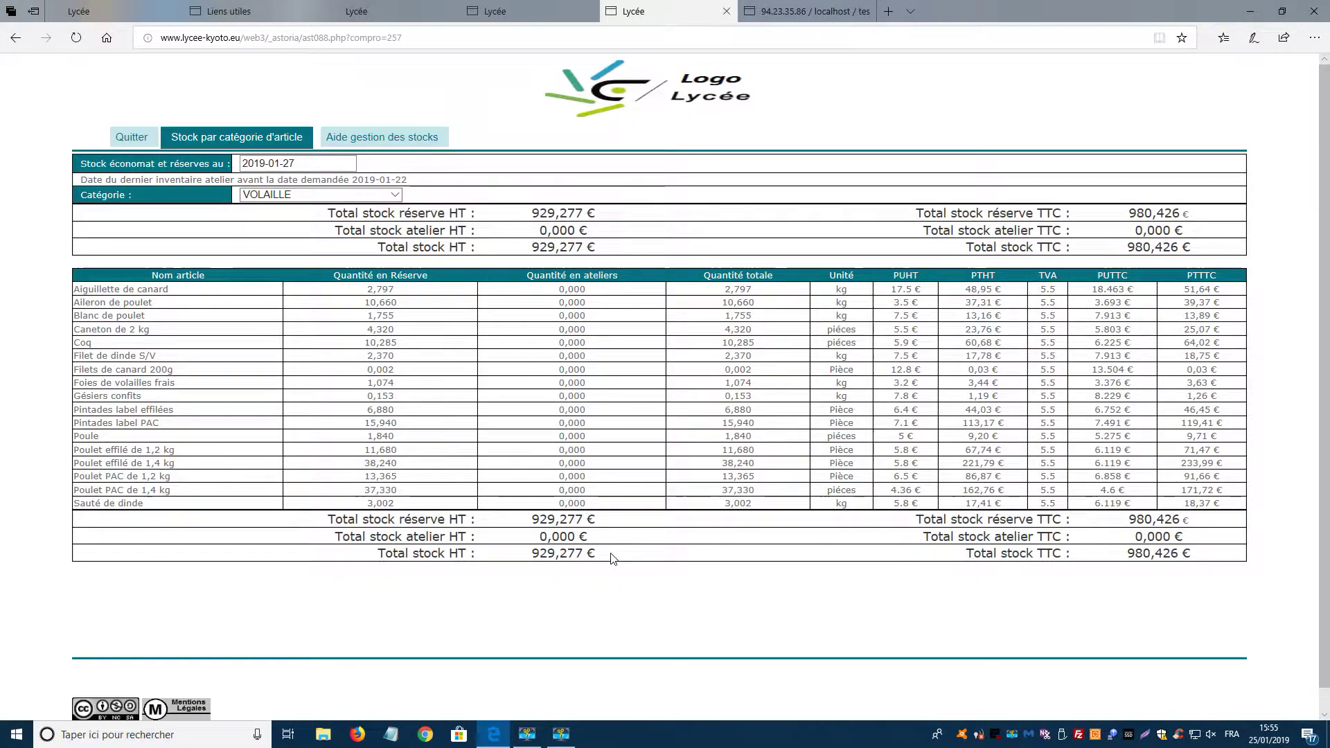
pyautogui.click(132, 136)
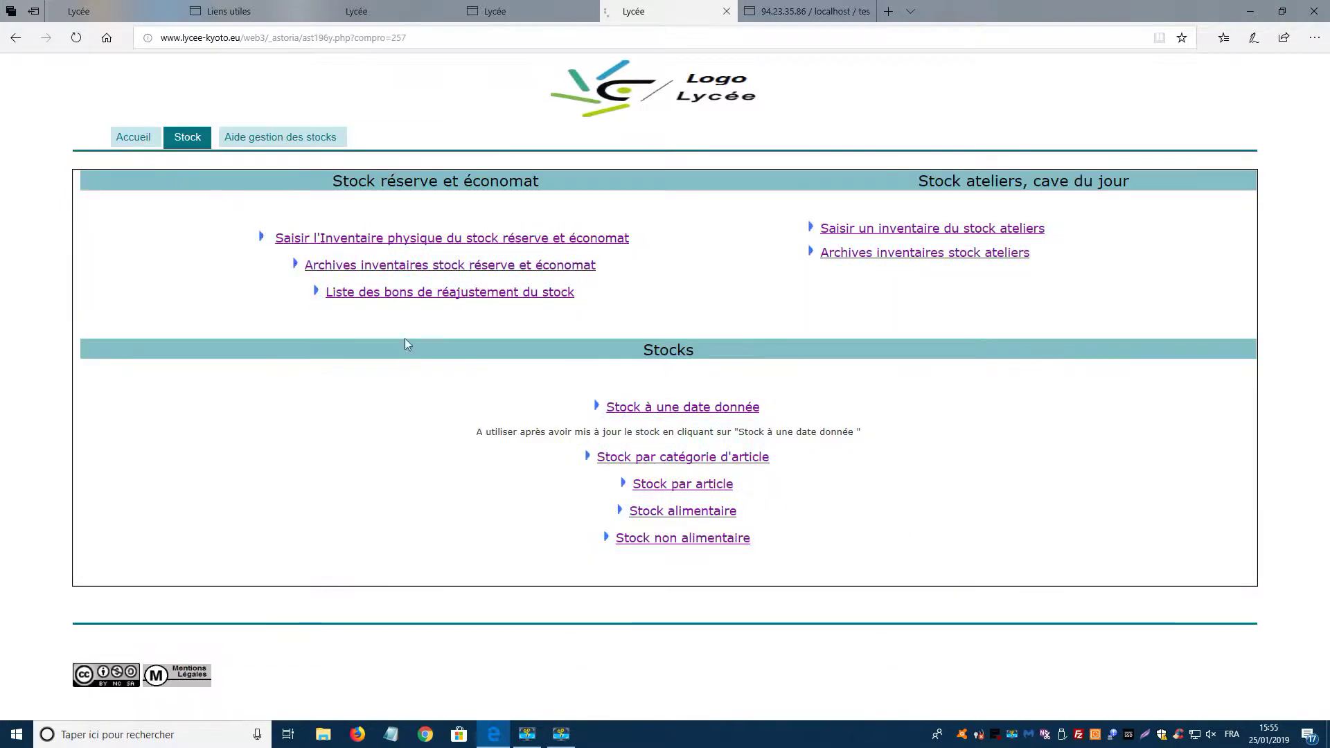
# Open the stock by article, display the stock of "Cabicou de Rocamadour", and return to the stock management menu
pyautogui.click(684, 485)
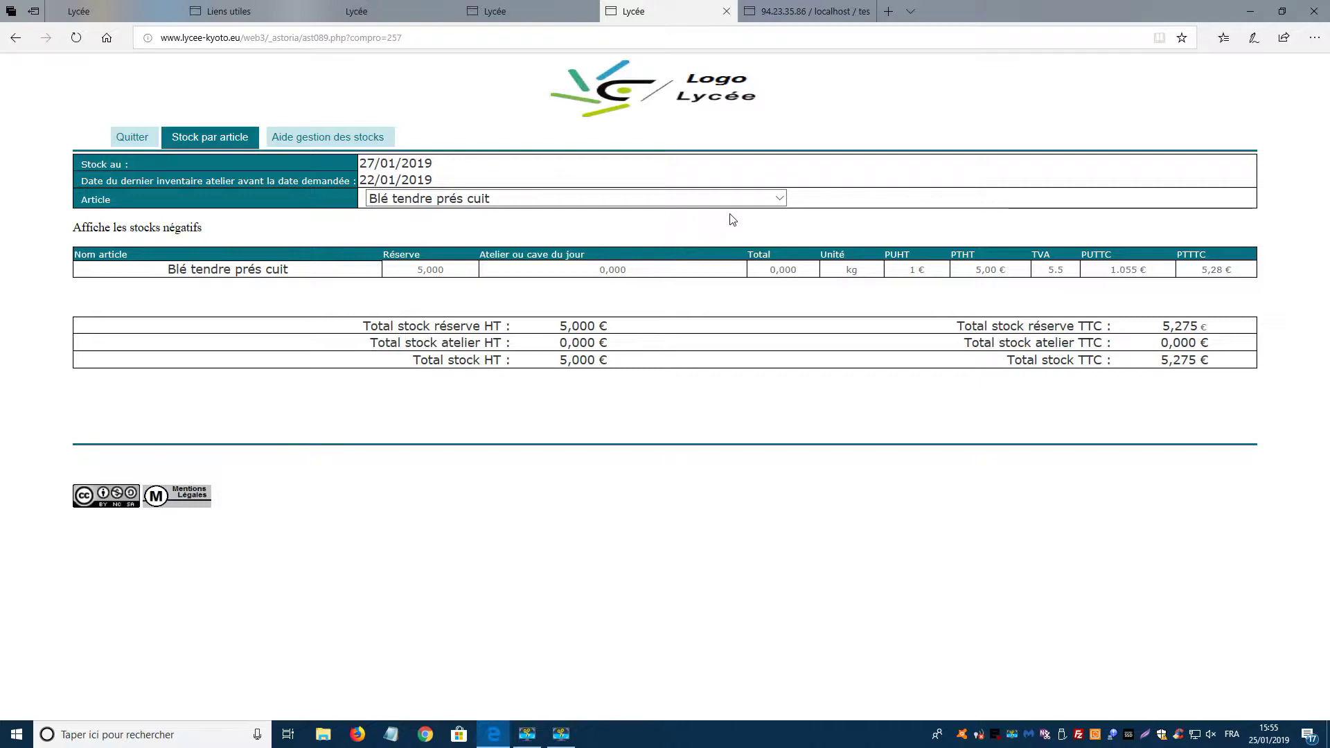
pyautogui.click(781, 200)
pyautogui.click(781, 199)
pyautogui.scroll(-15, 760, 226)
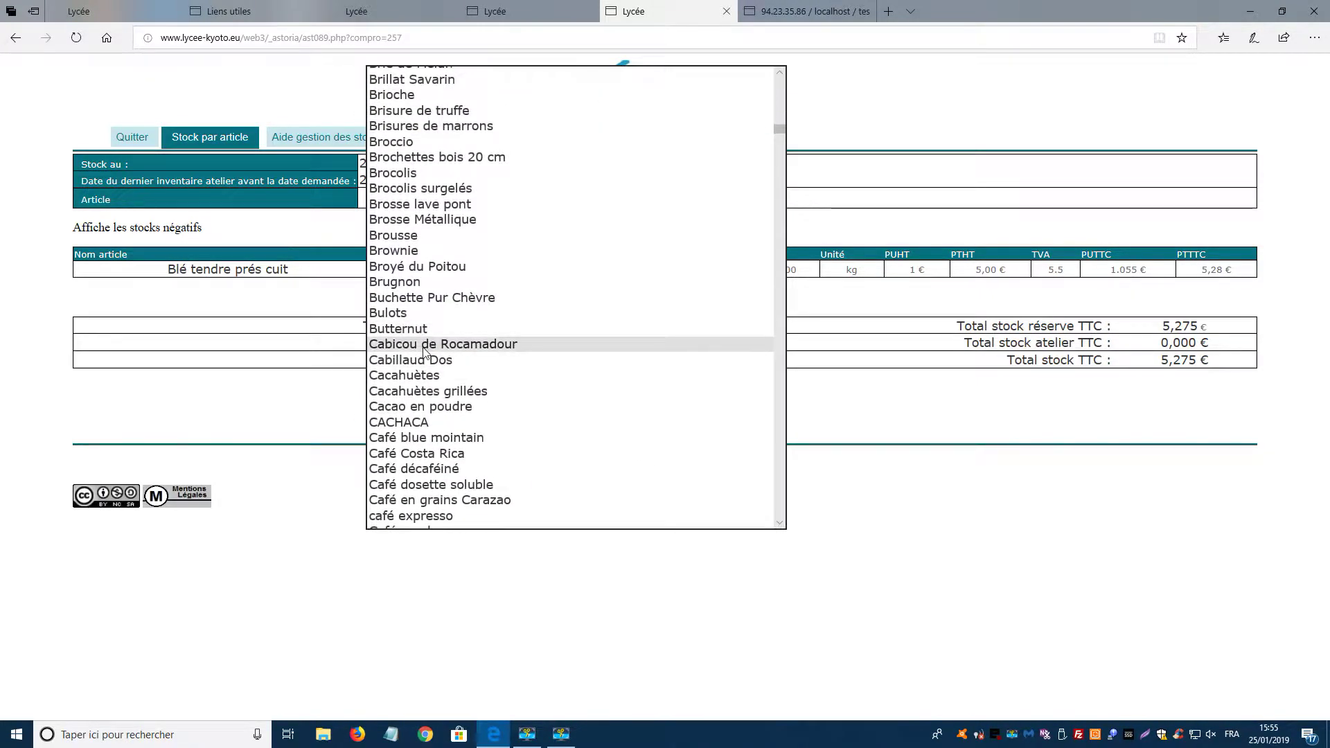
pyautogui.click(427, 343)
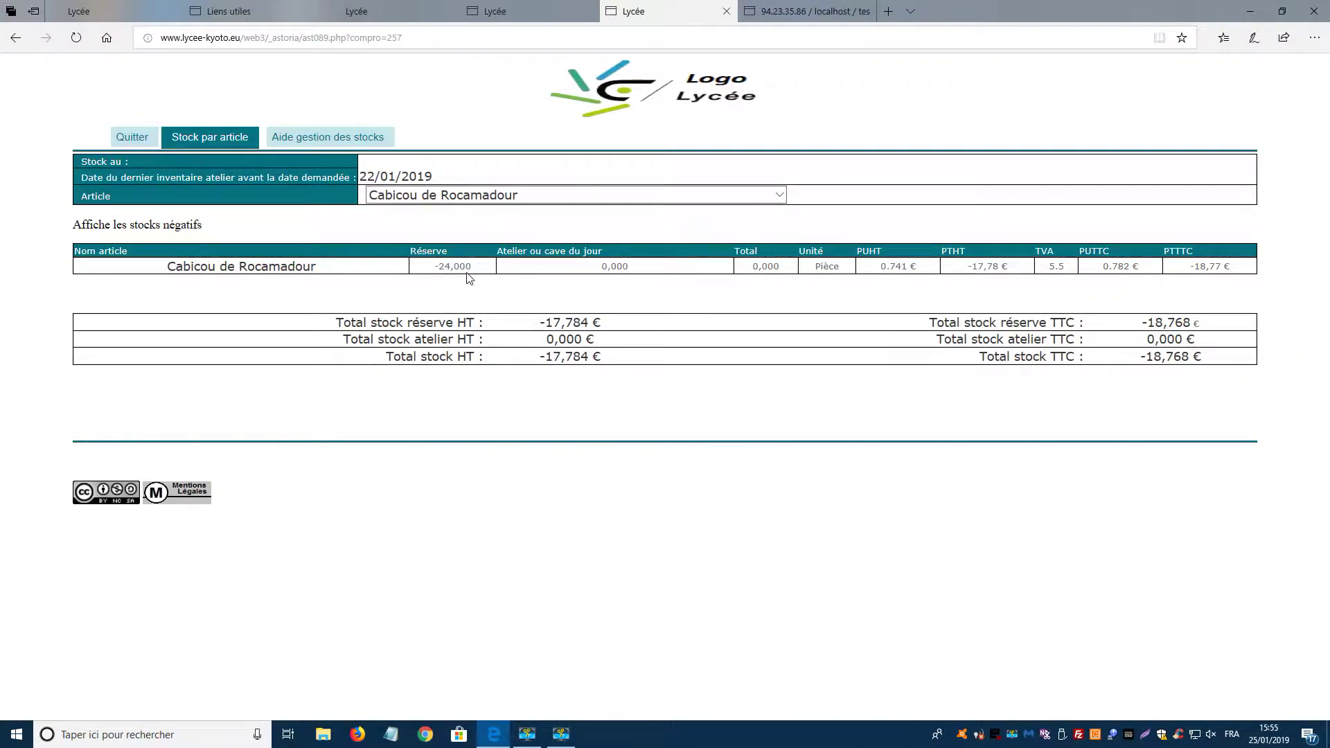
pyautogui.click(131, 137)
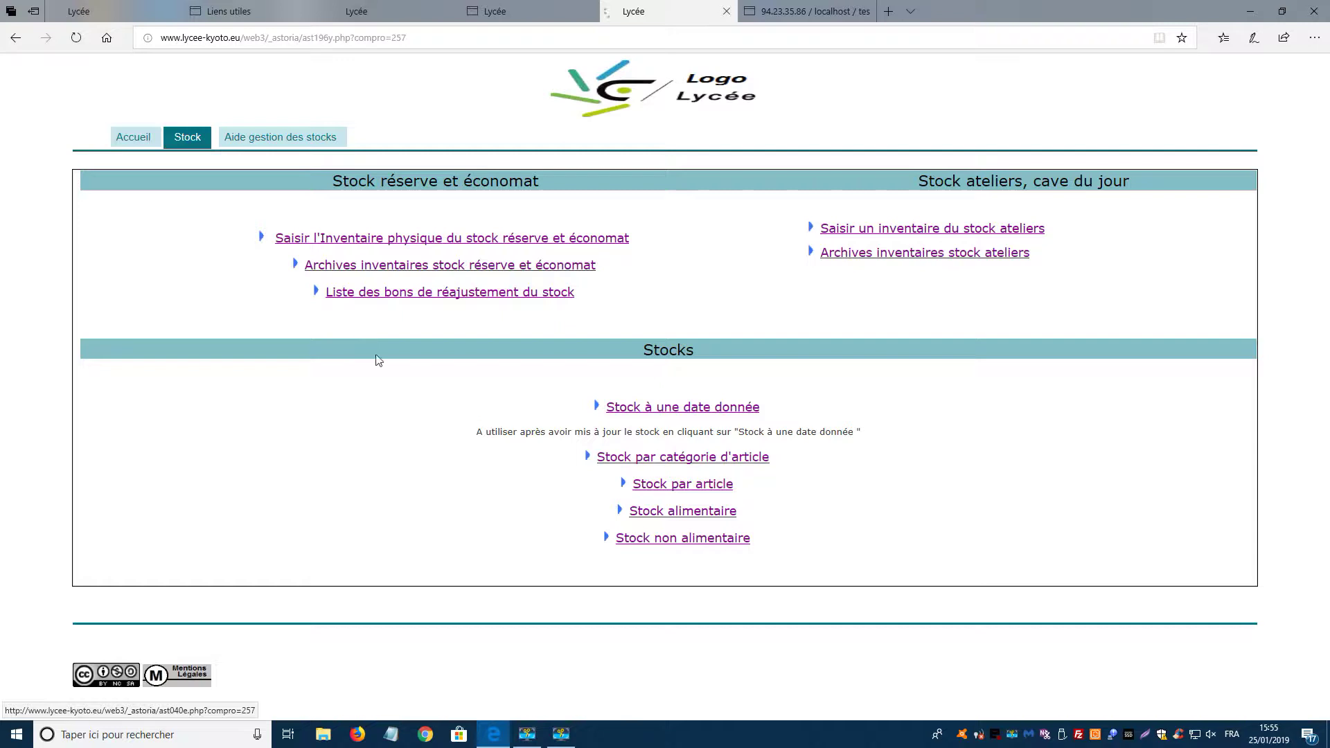
# View the food stock report and the non-food stock report, and return to the stock management menu
pyautogui.click(697, 519)
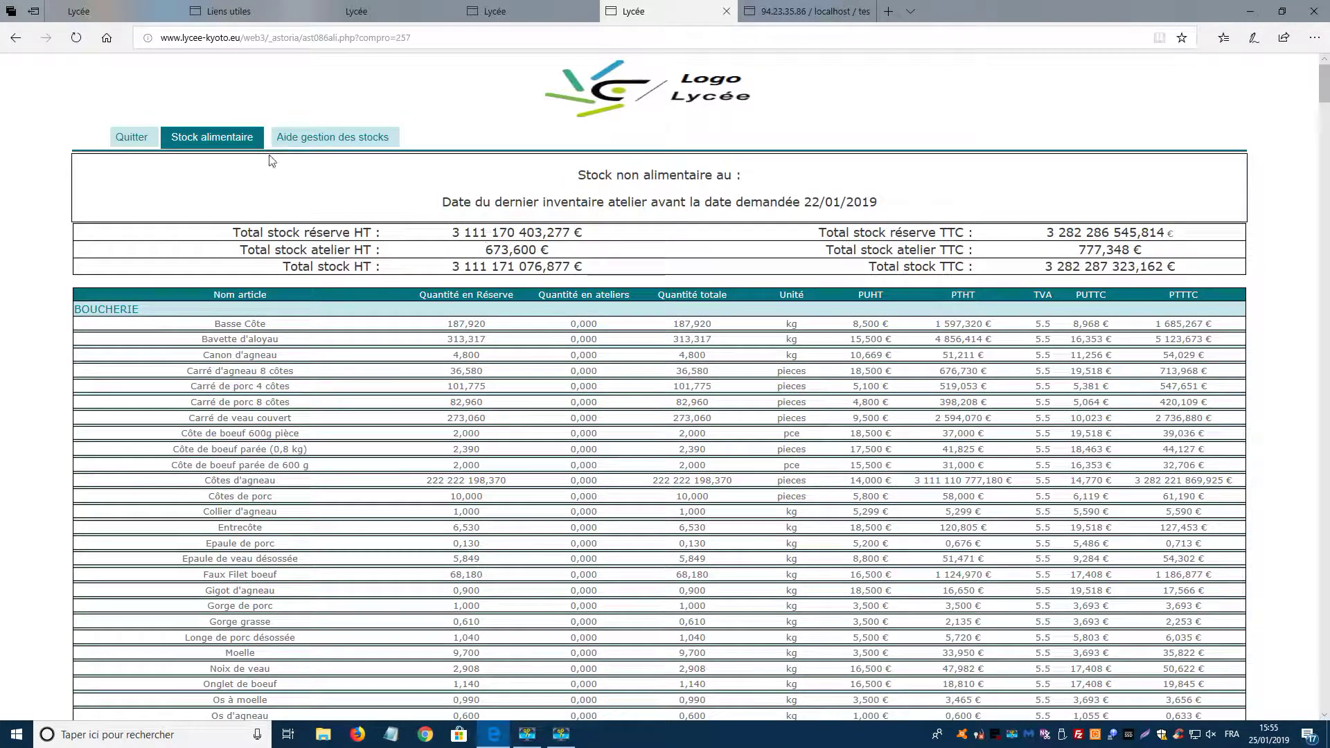
pyautogui.click(139, 142)
pyautogui.click(663, 539)
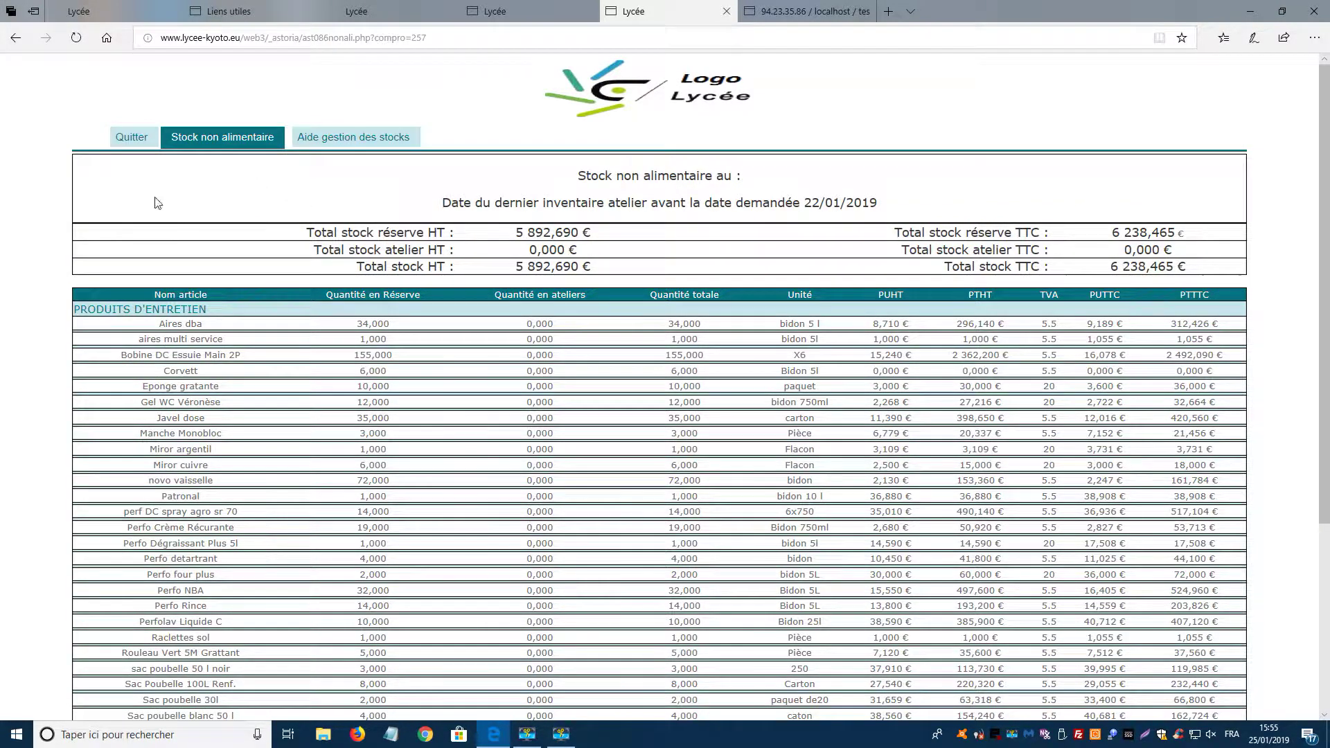
pyautogui.click(133, 137)
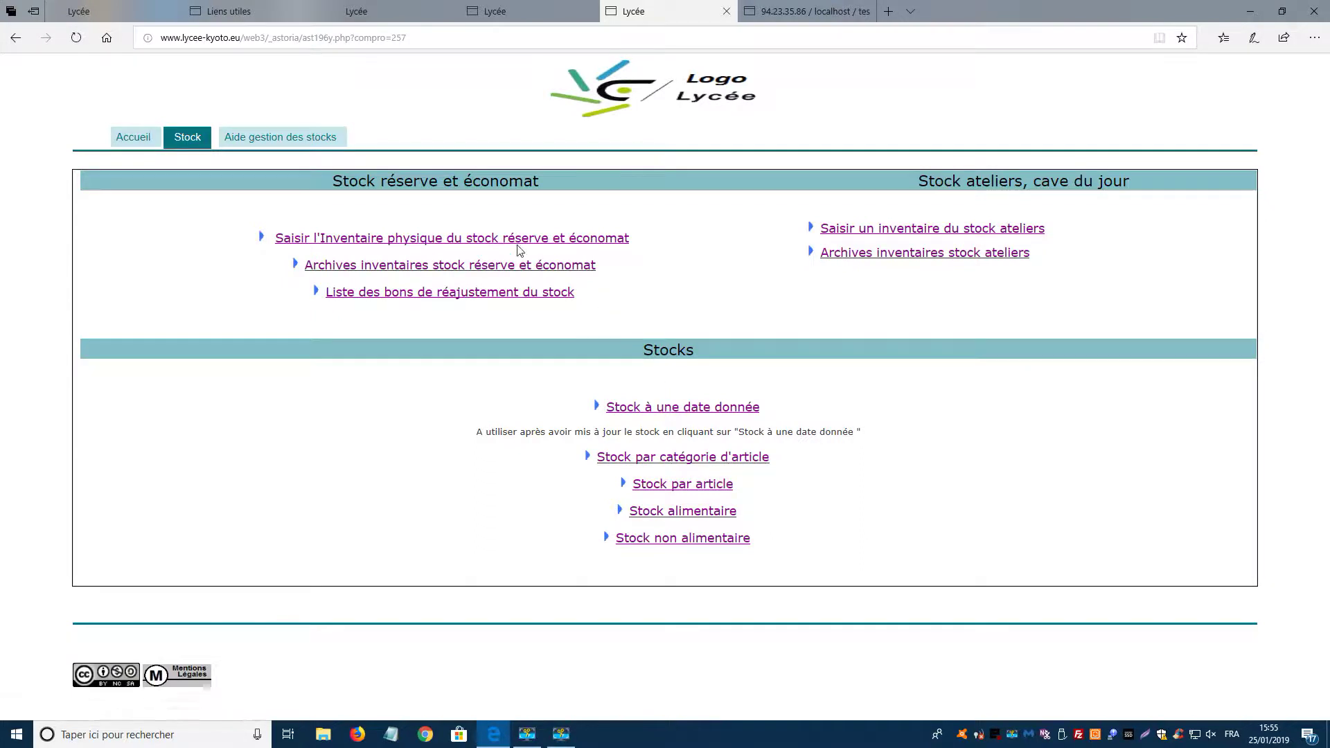
# Open the physical inventory entry for the "réserve et économat" stock and bring up the calendar for the inventory date
pyautogui.click(432, 246)
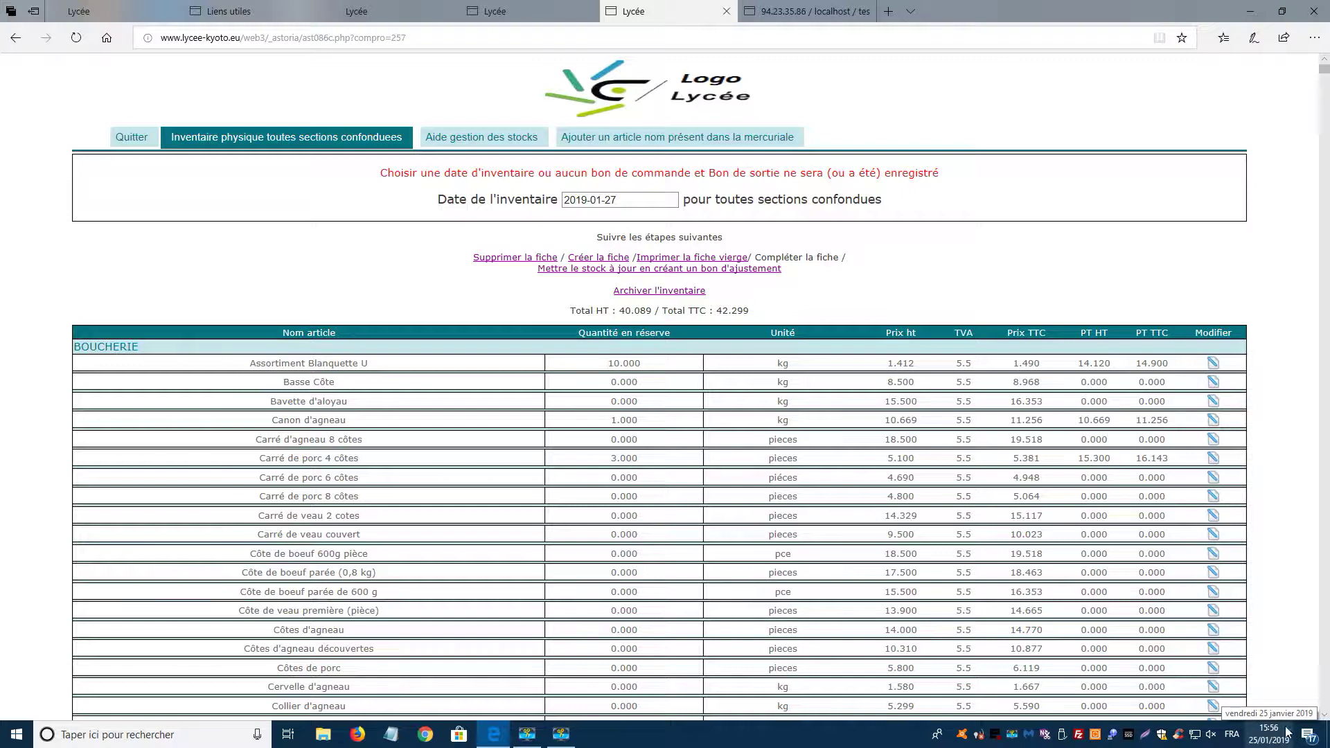
pyautogui.click(627, 201)
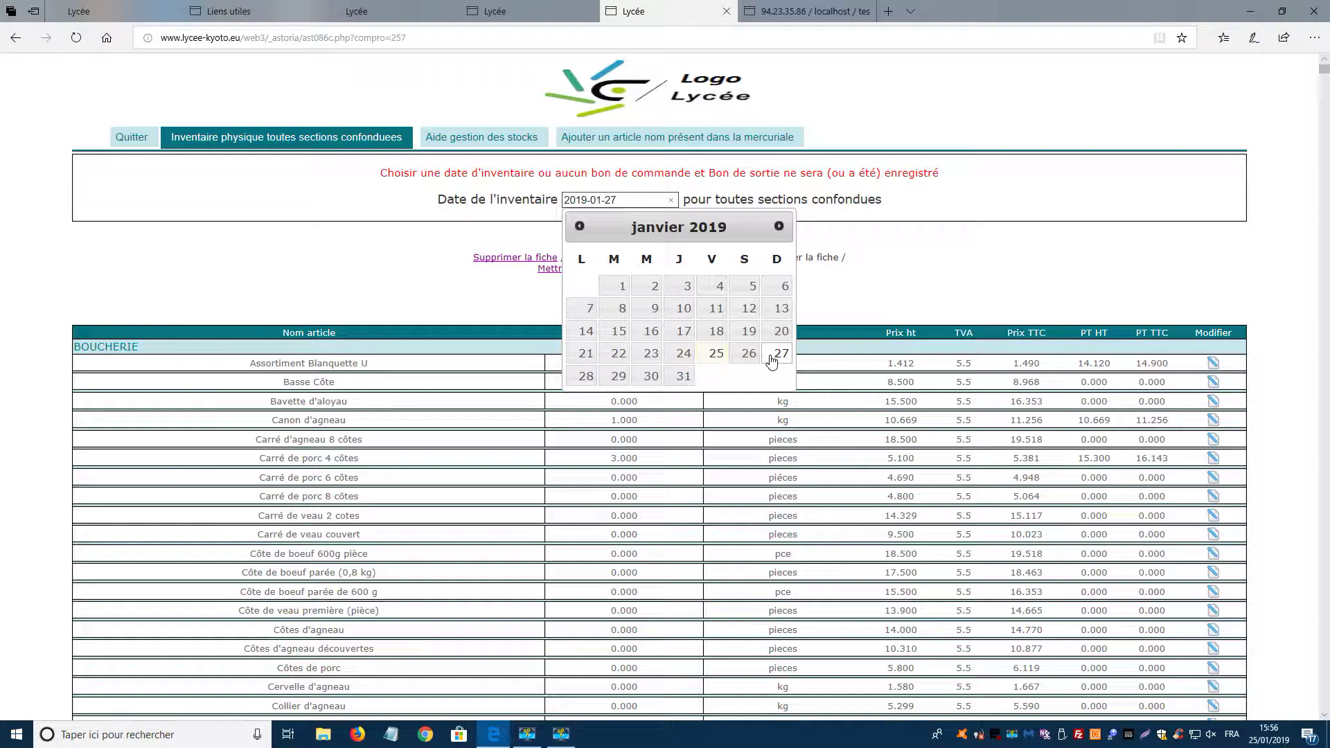